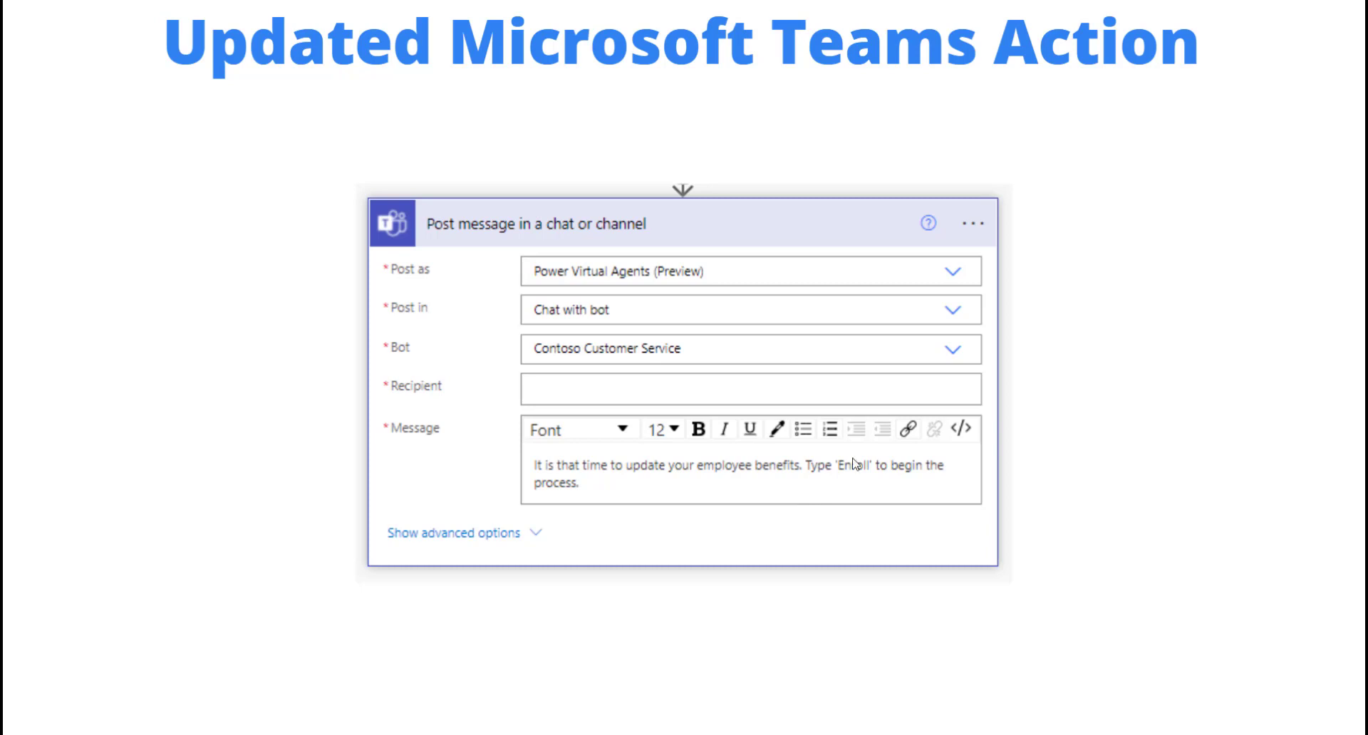
Step: Advance the presentation to the Demo slide
click(1301, 391)
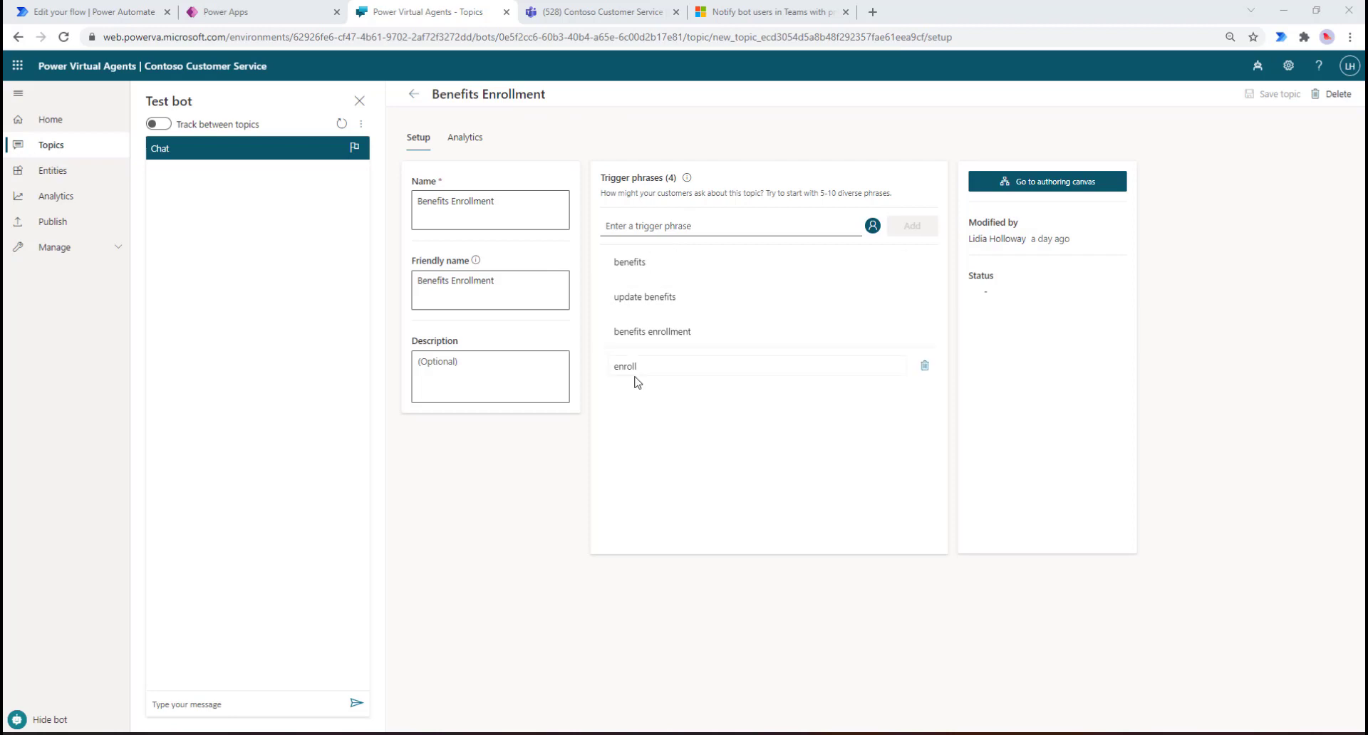
Step: Open the Benefits Enrollment topic in the authoring canvas
click(1006, 182)
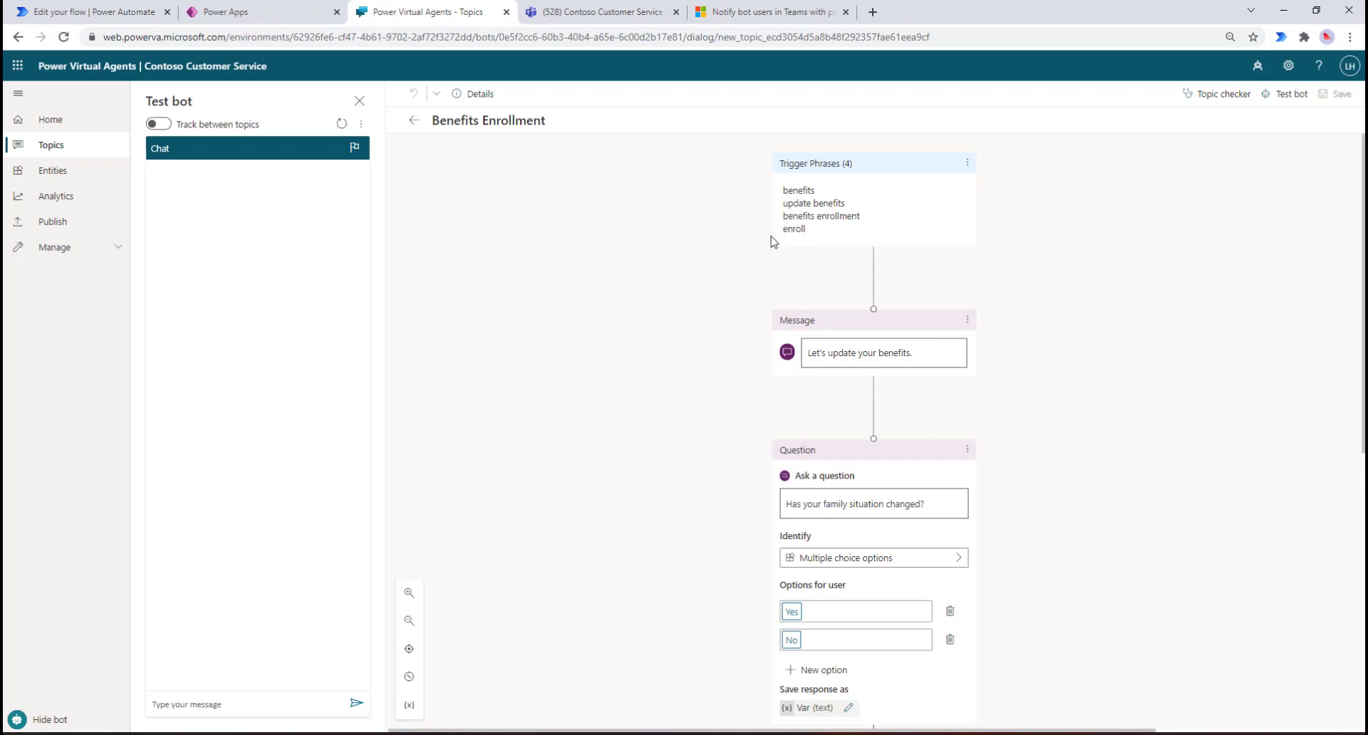
scroll(789, 335, down, 1)
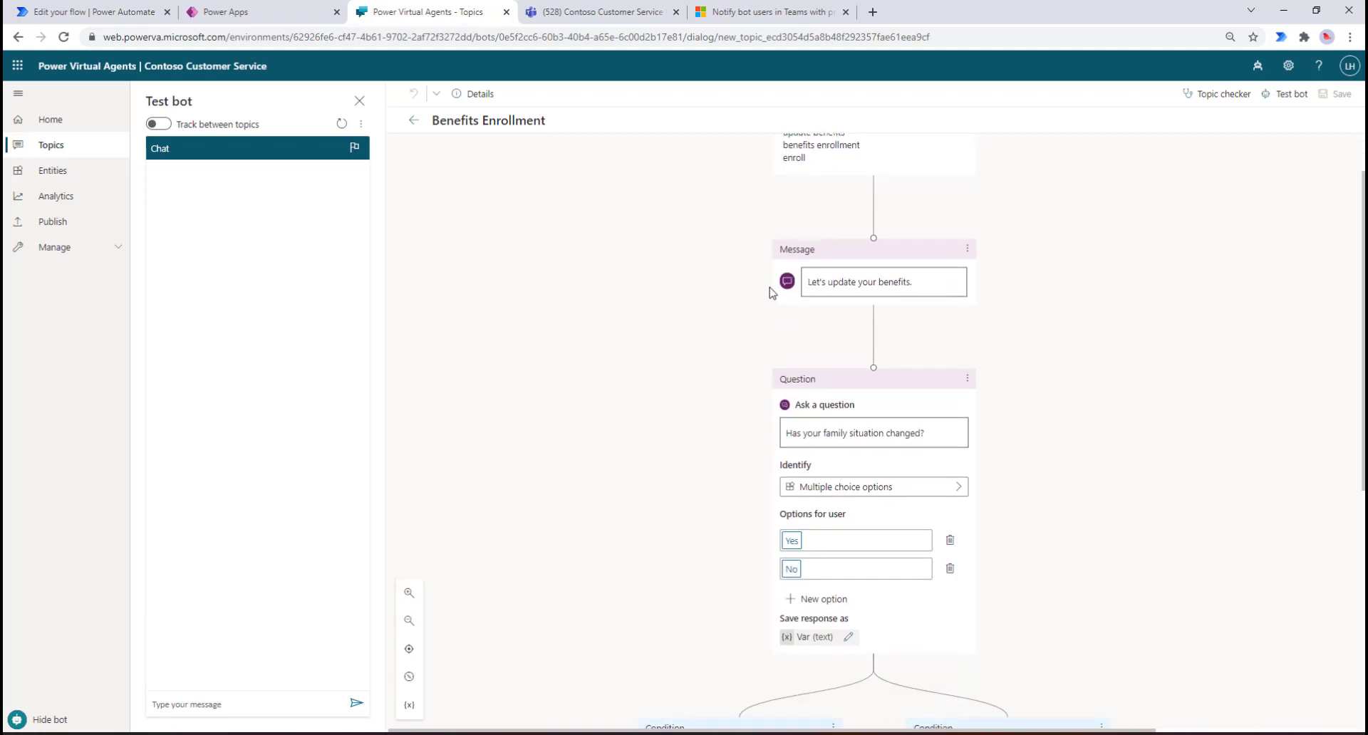
scroll(675, 390, down, 2)
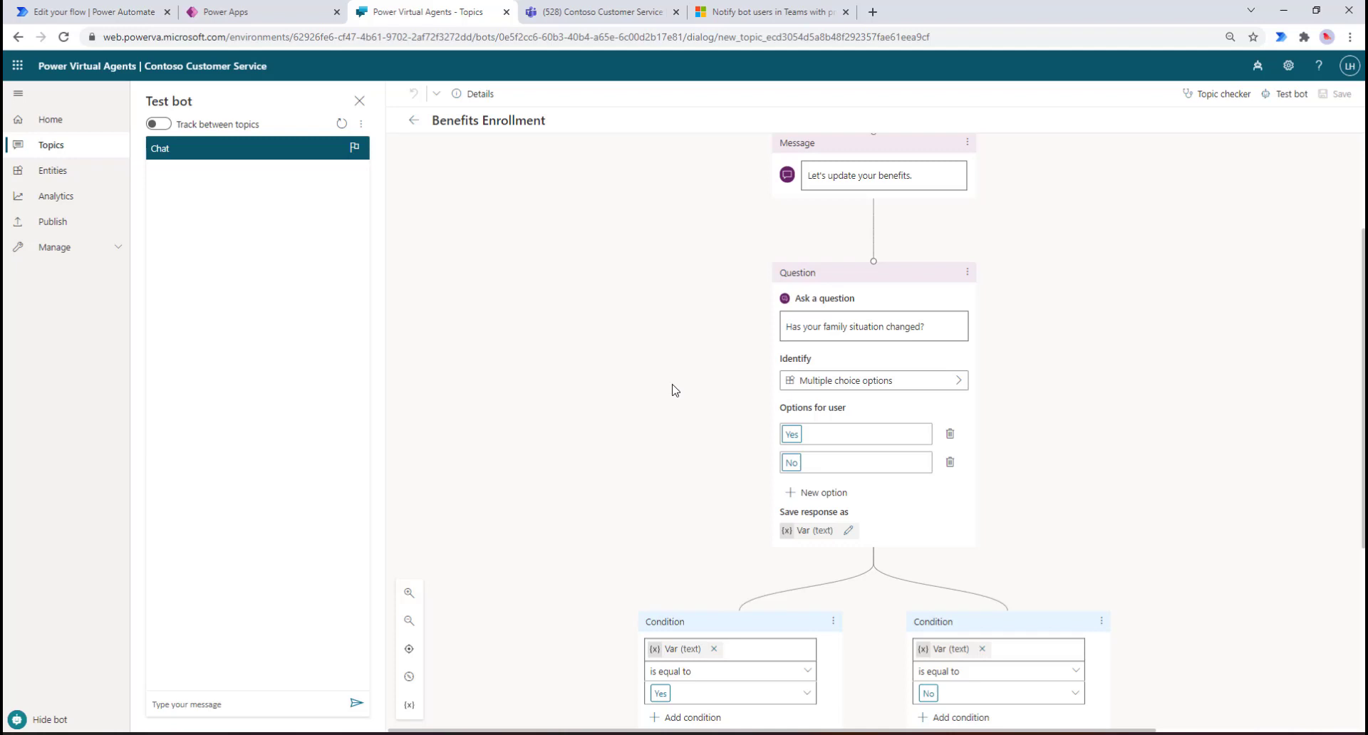
scroll(674, 389, up, 1)
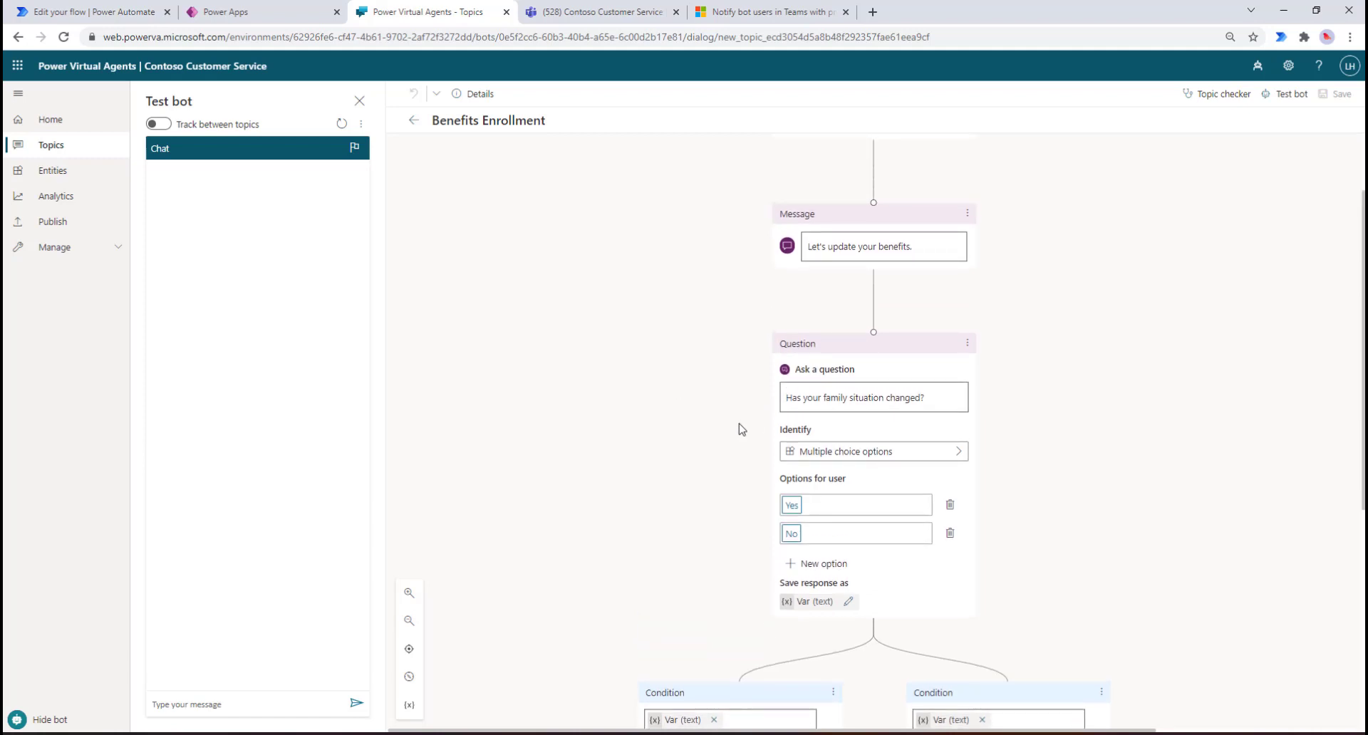
scroll(741, 429, down, 1)
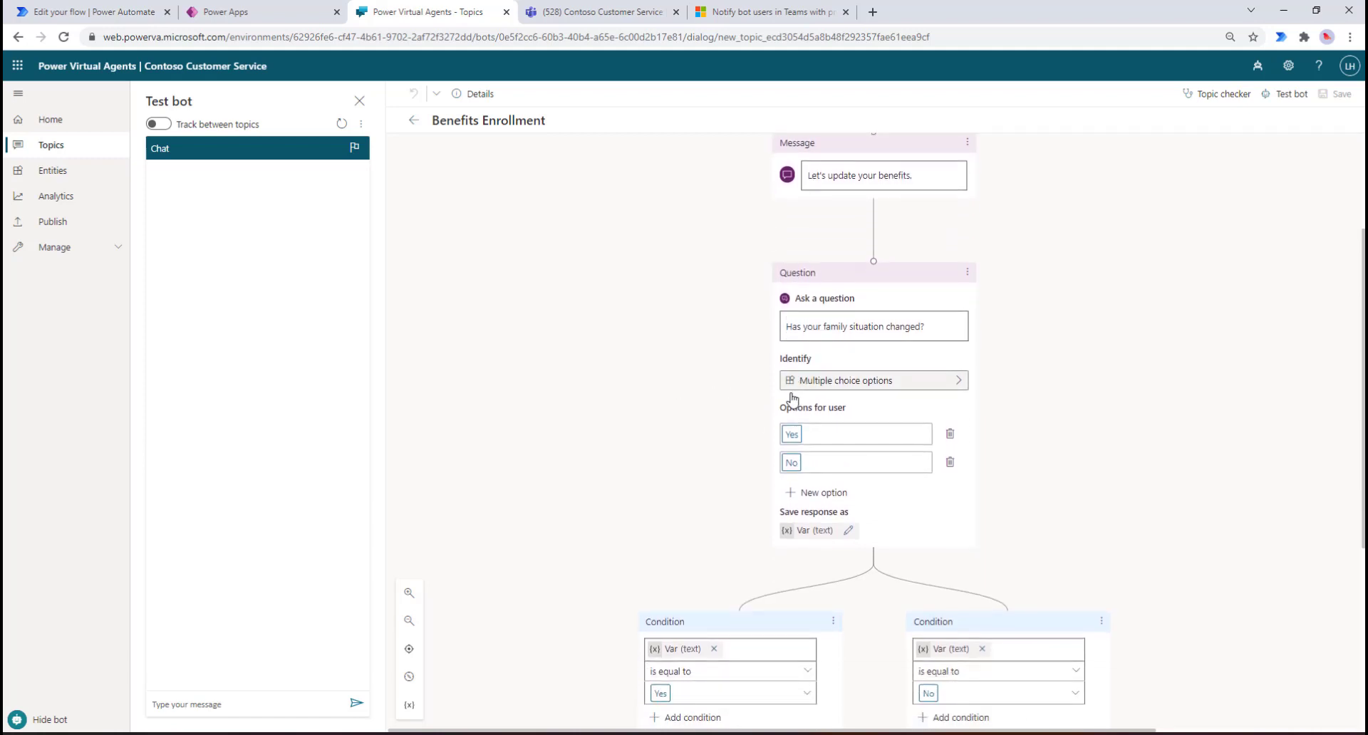
scroll(707, 415, down, 2)
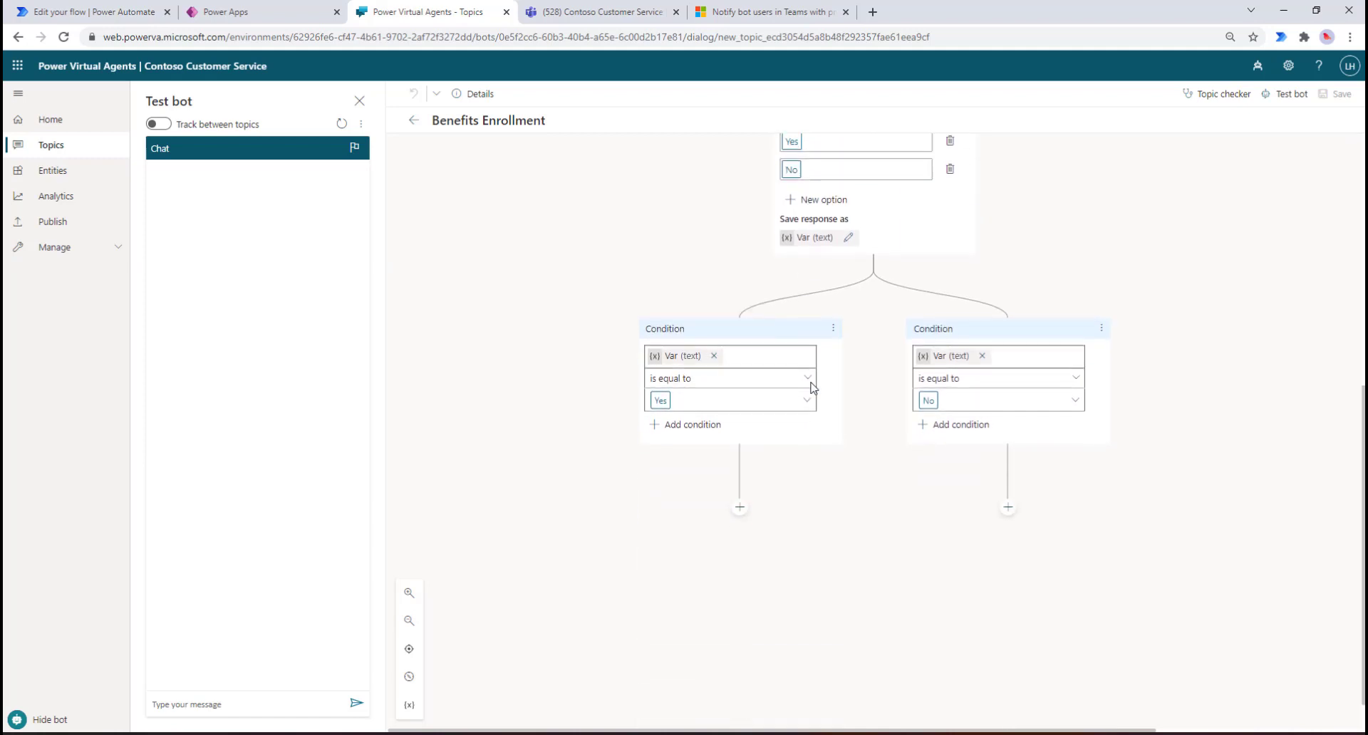
scroll(812, 381, down, 2)
scroll(831, 356, up, 2)
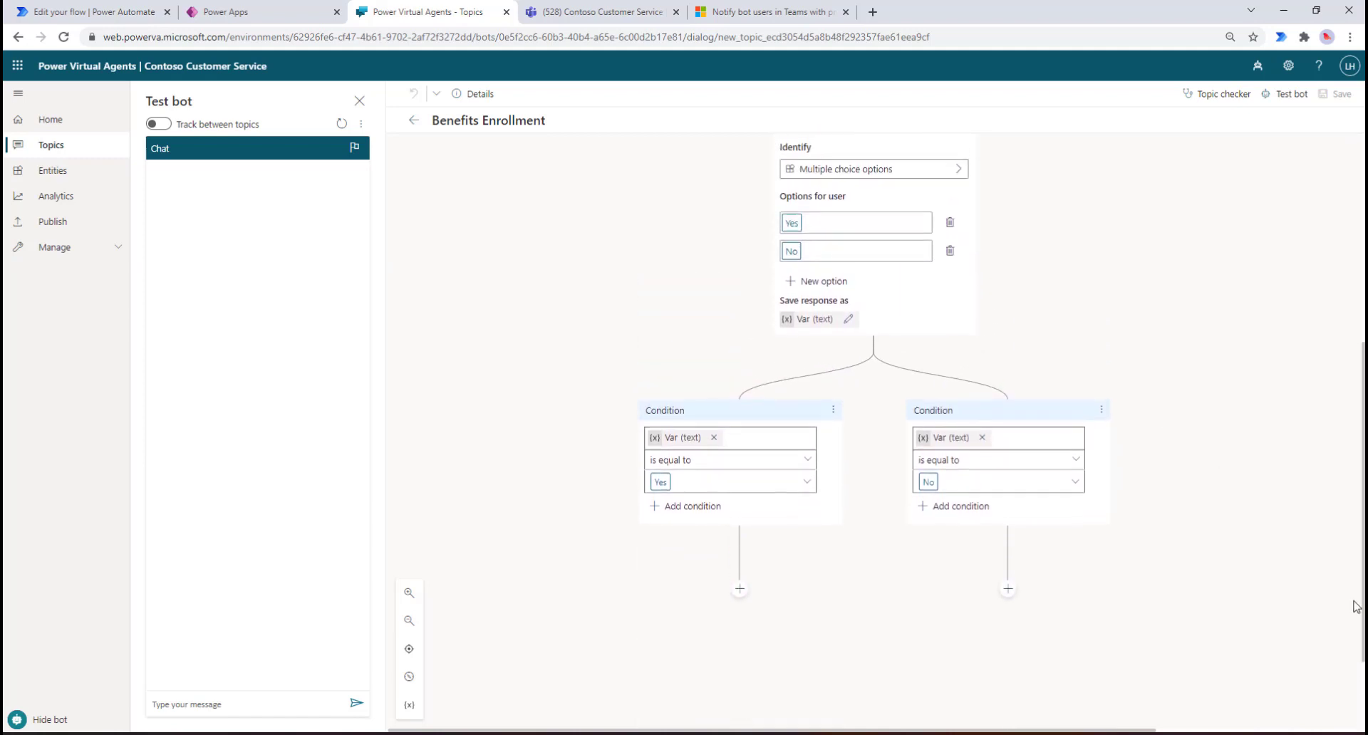
key(ctrl+0)
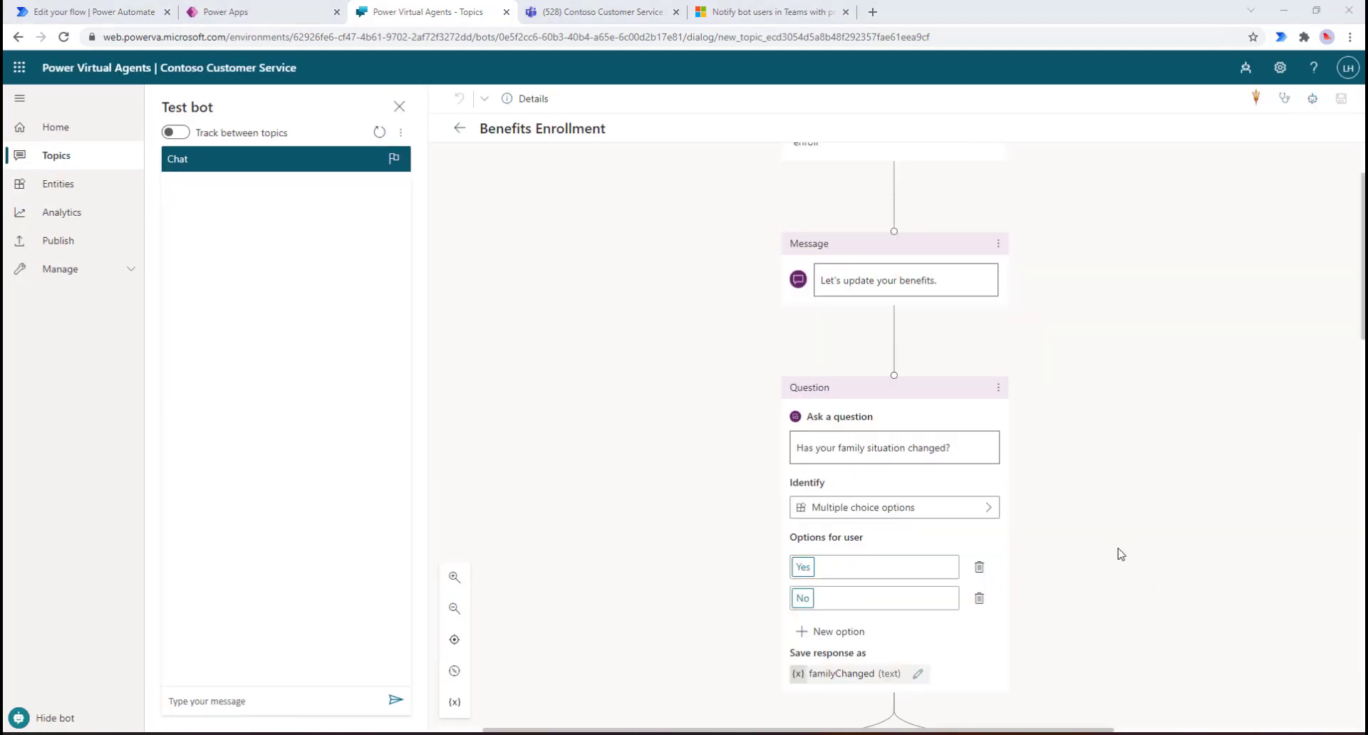
scroll(1113, 533, down, 2)
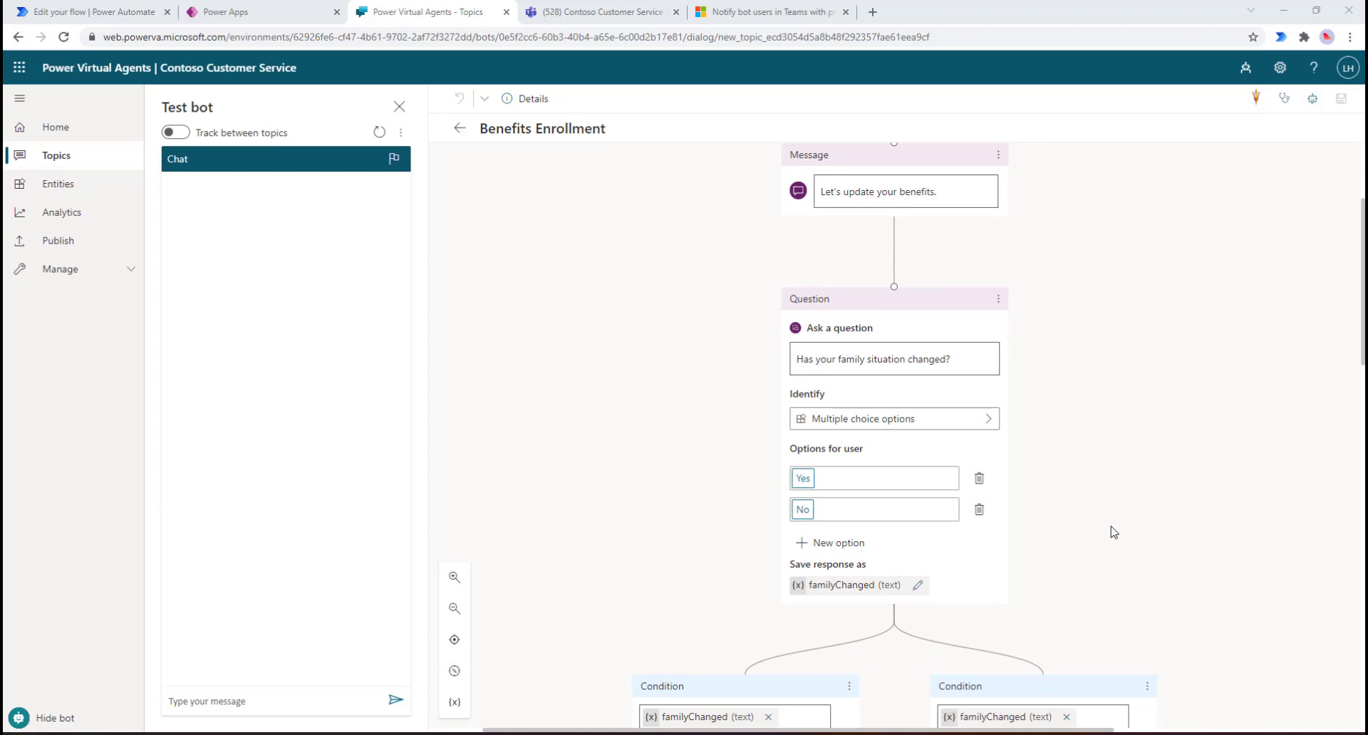
scroll(1113, 532, down, 5)
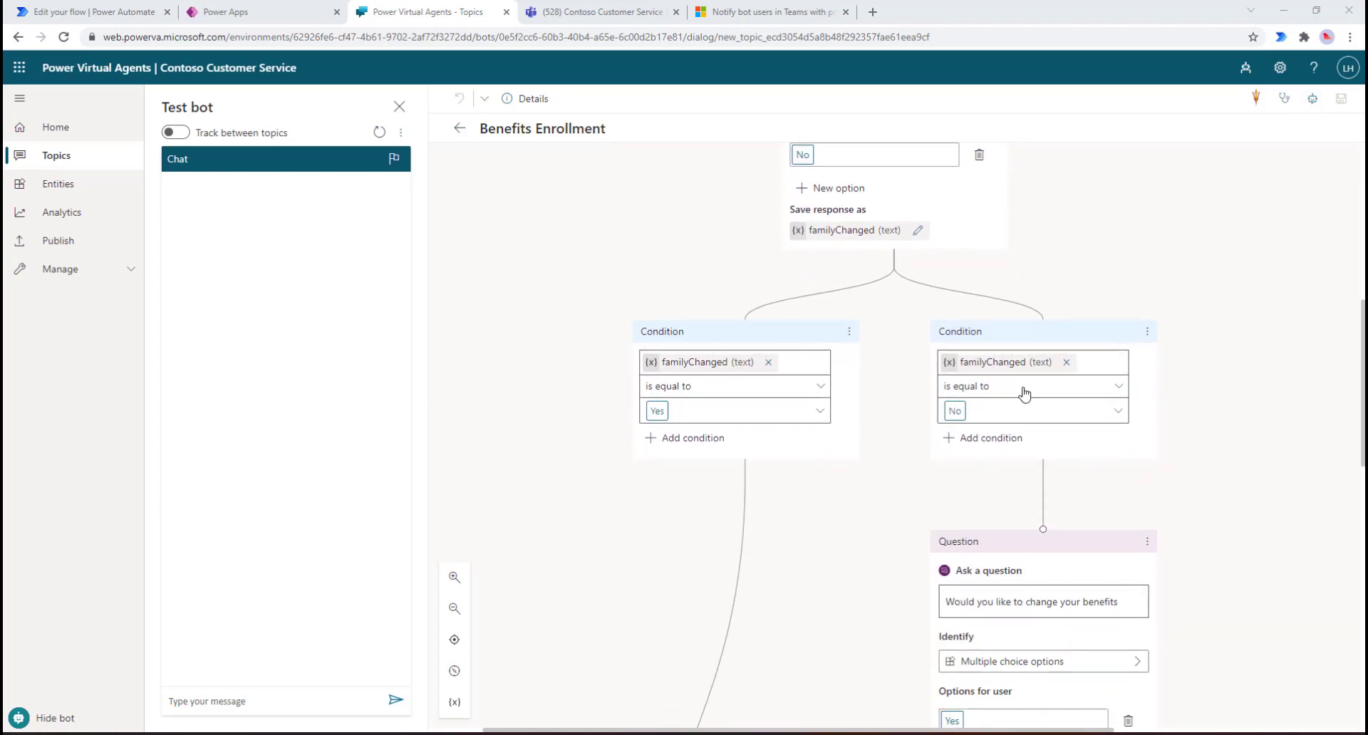
scroll(1060, 479, down, 1)
scroll(1061, 482, down, 2)
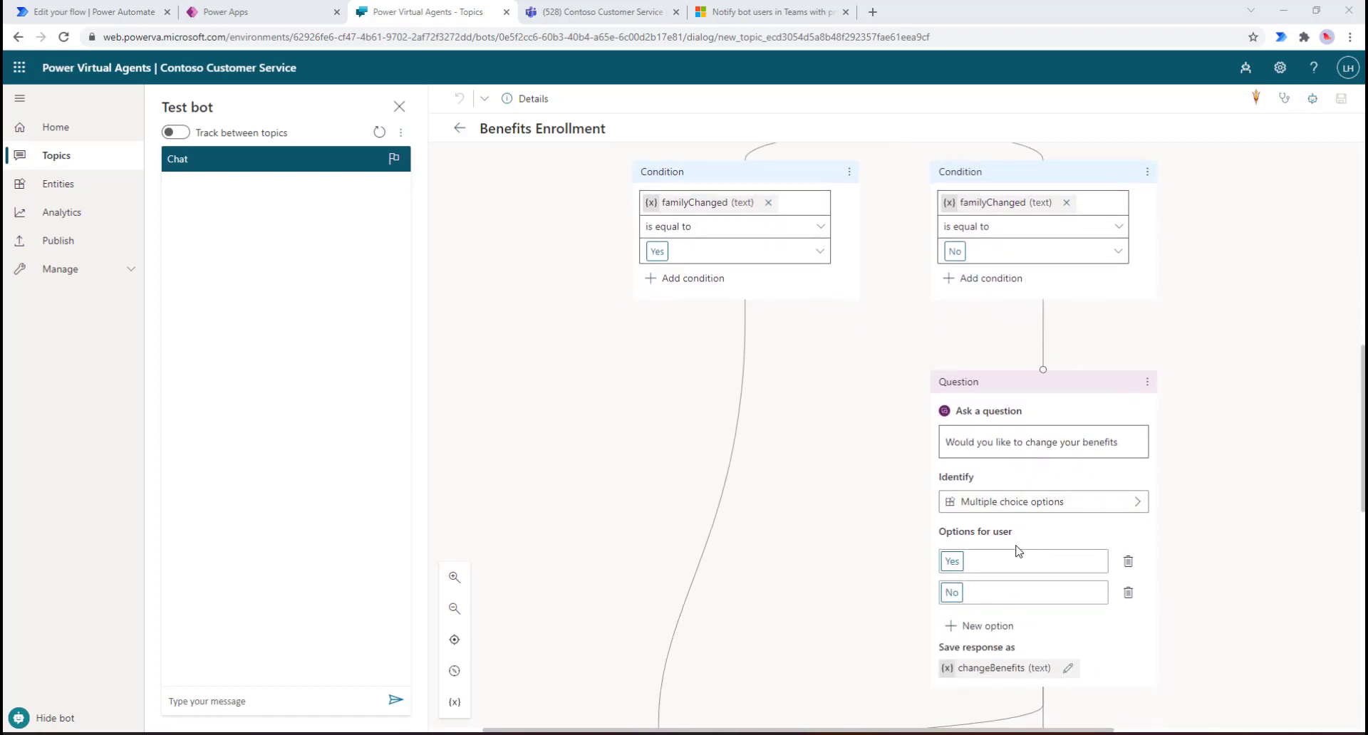
scroll(1021, 551, down, 2)
scroll(1021, 550, down, 1)
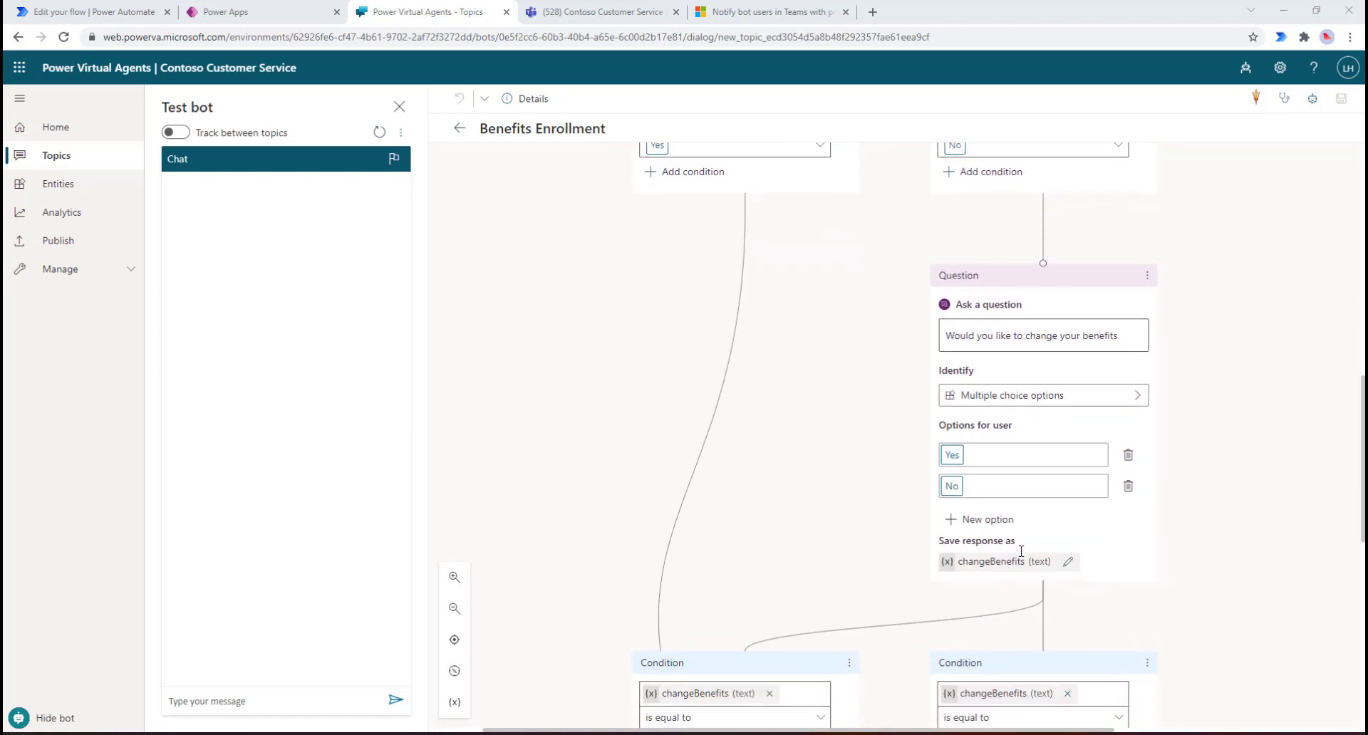
scroll(1021, 550, down, 2)
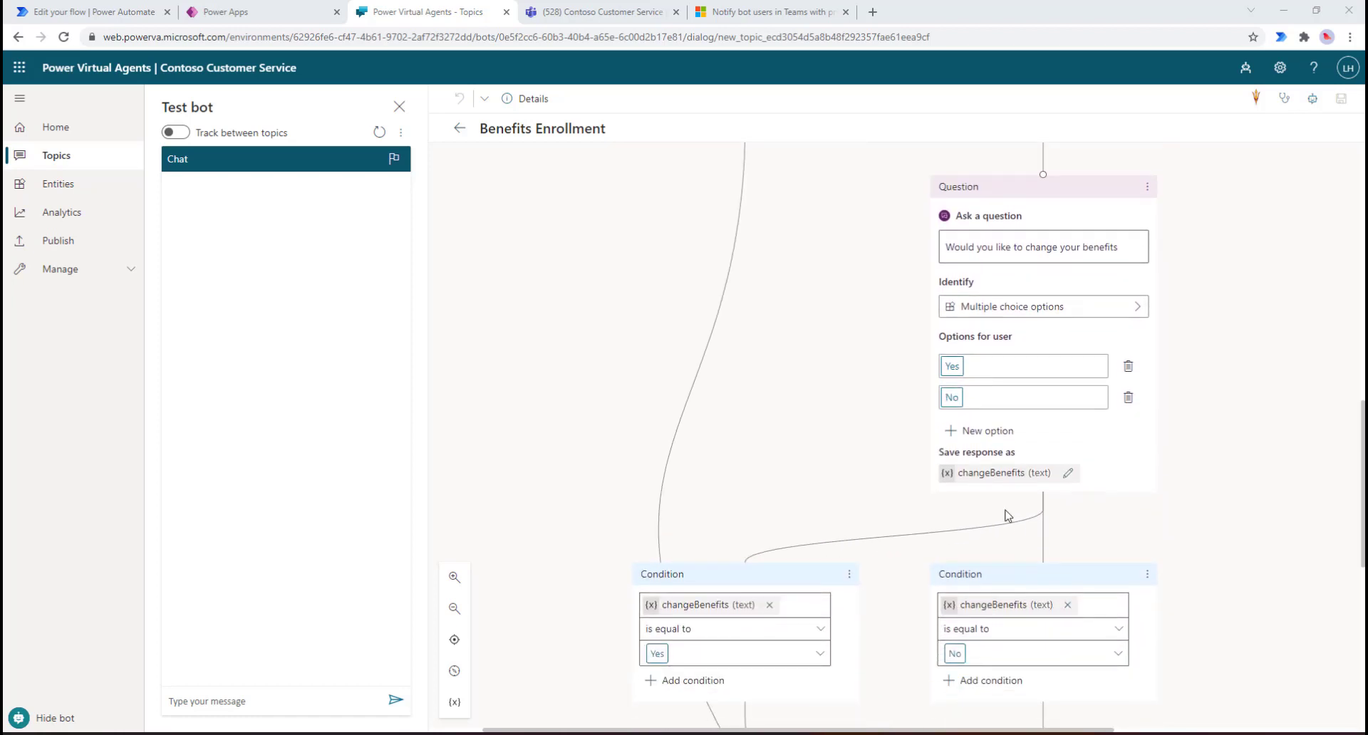
scroll(798, 567, down, 2)
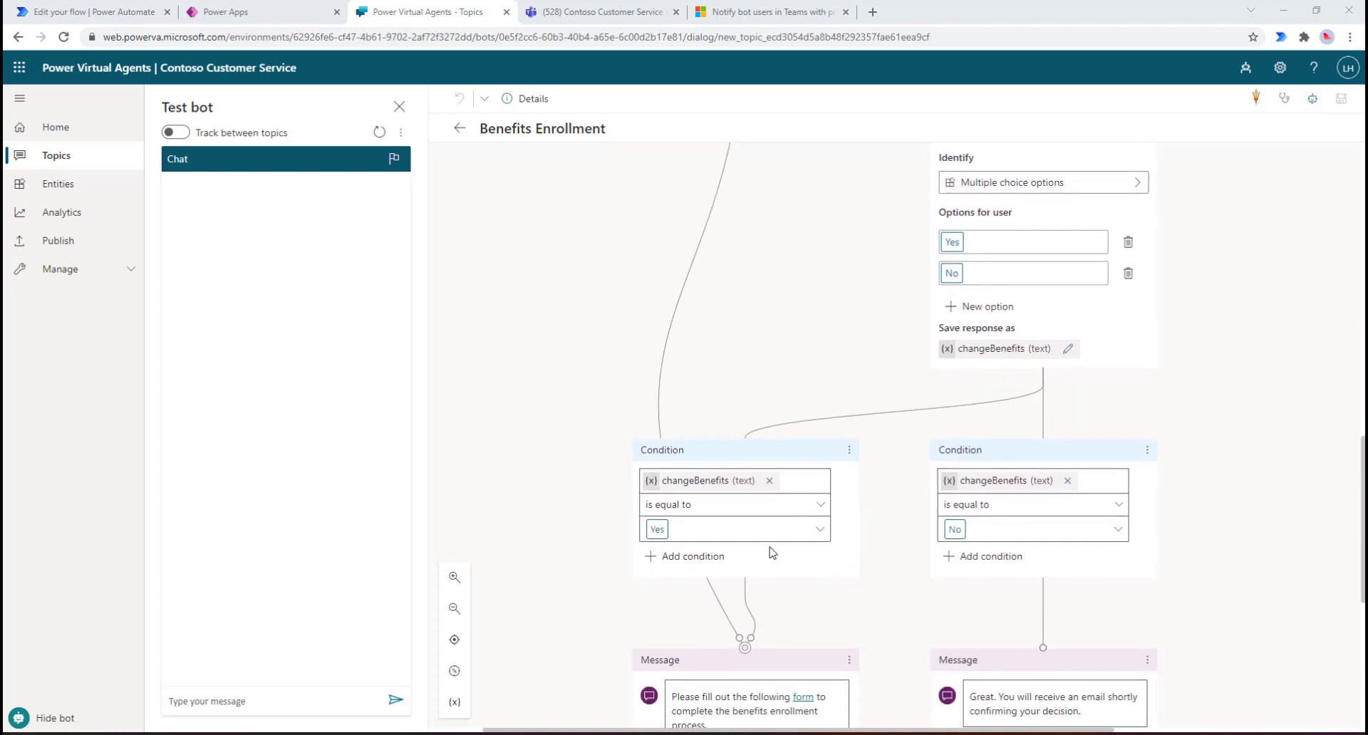
scroll(748, 584, down, 1)
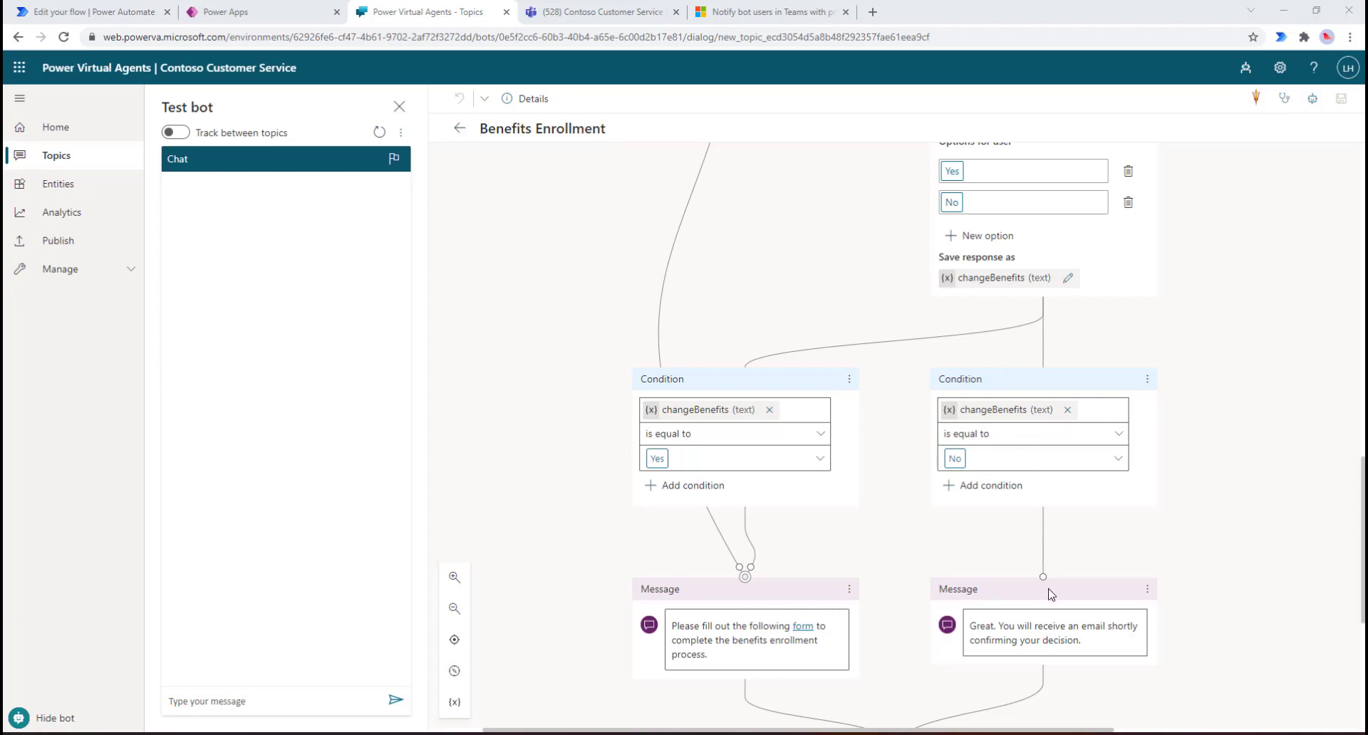
scroll(1051, 593, down, 1)
scroll(1049, 594, down, 1)
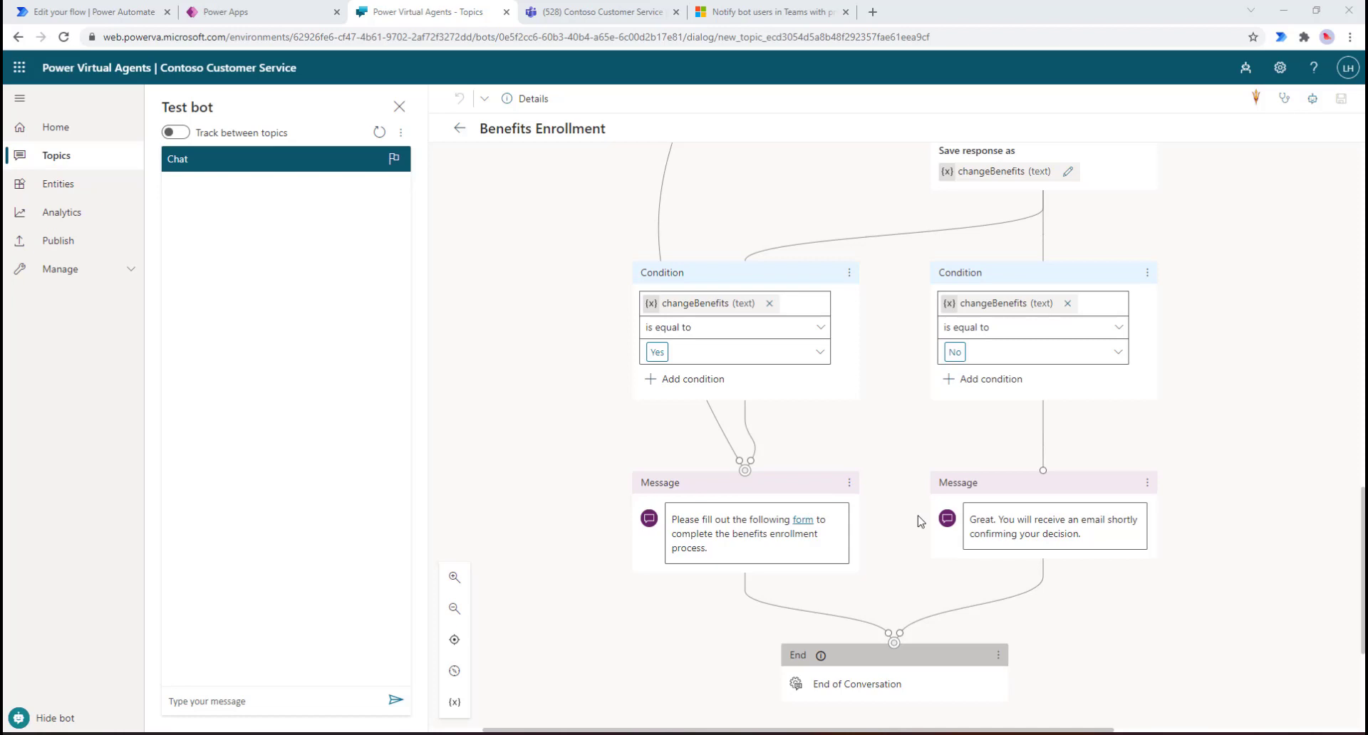
scroll(919, 521, up, 8)
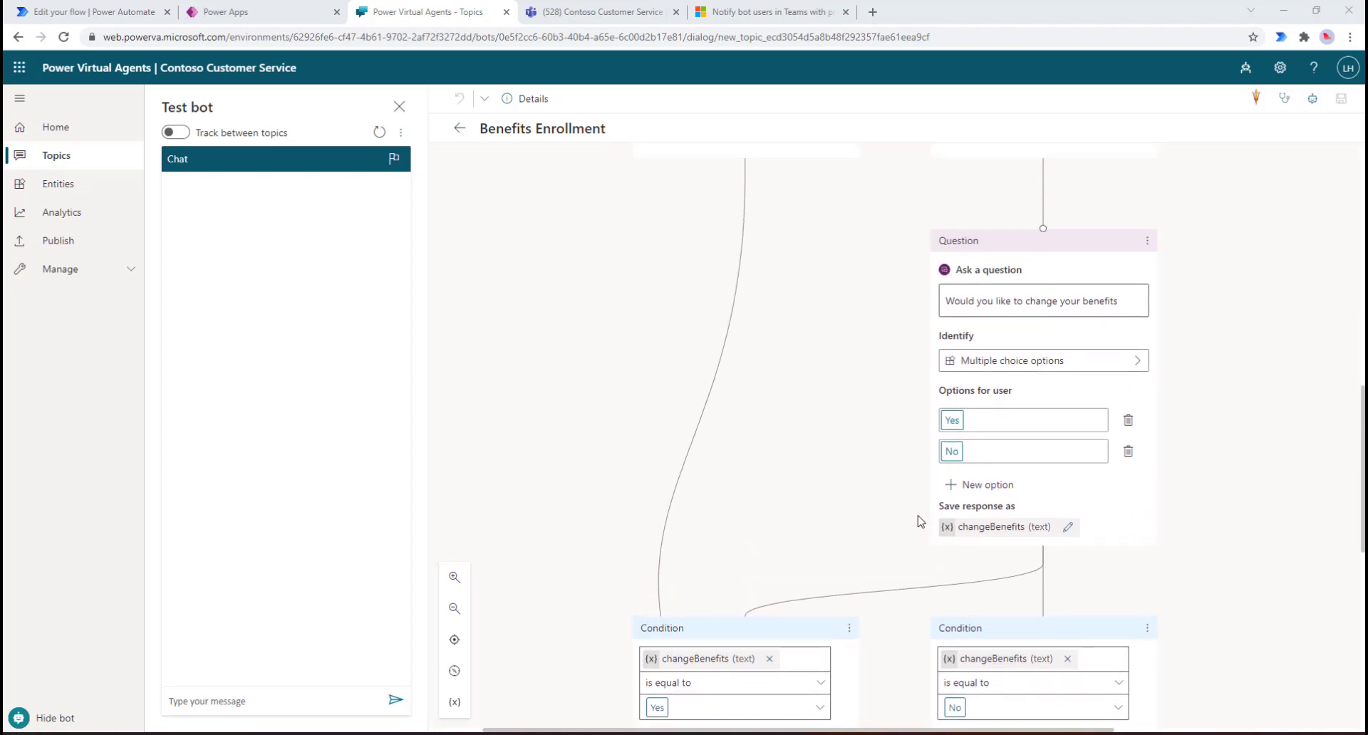
scroll(919, 521, up, 8)
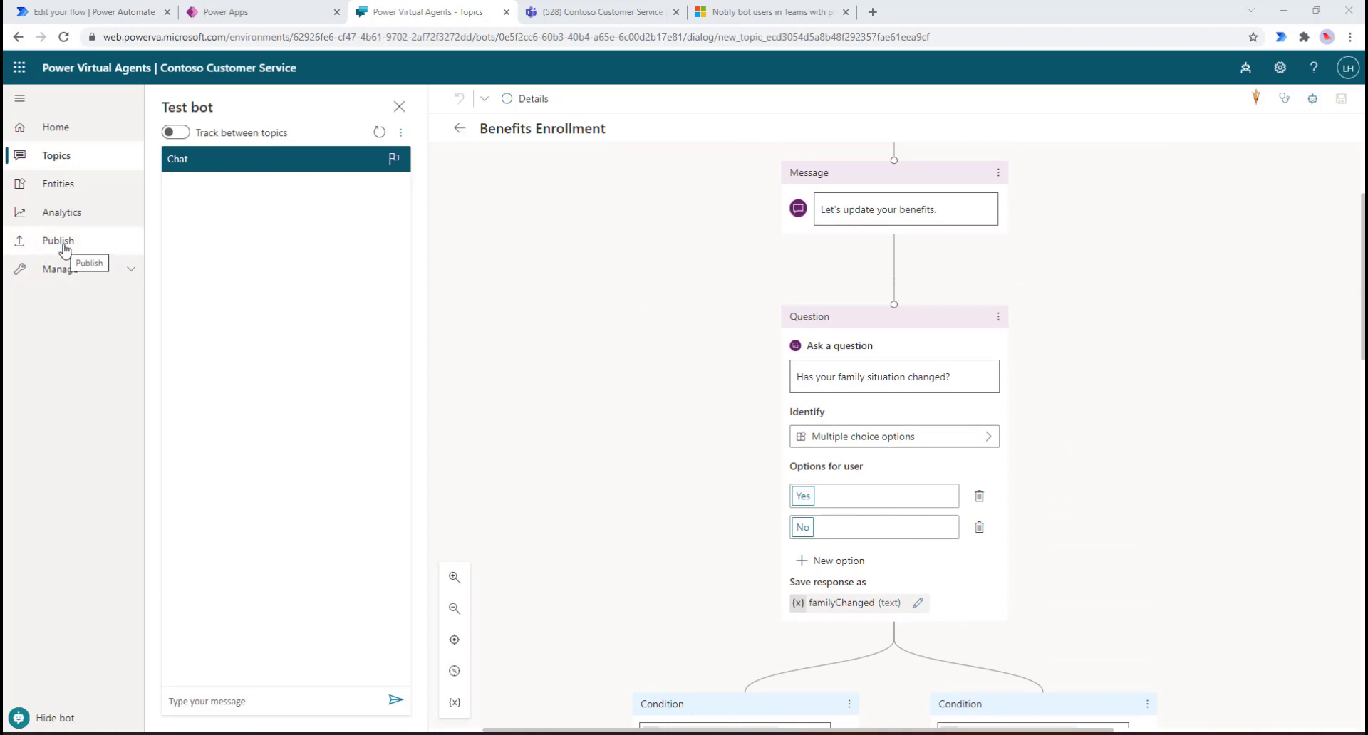
Step: Review the Contoso Customer Service chat and app details in Teams, then return to the flow
click(593, 16)
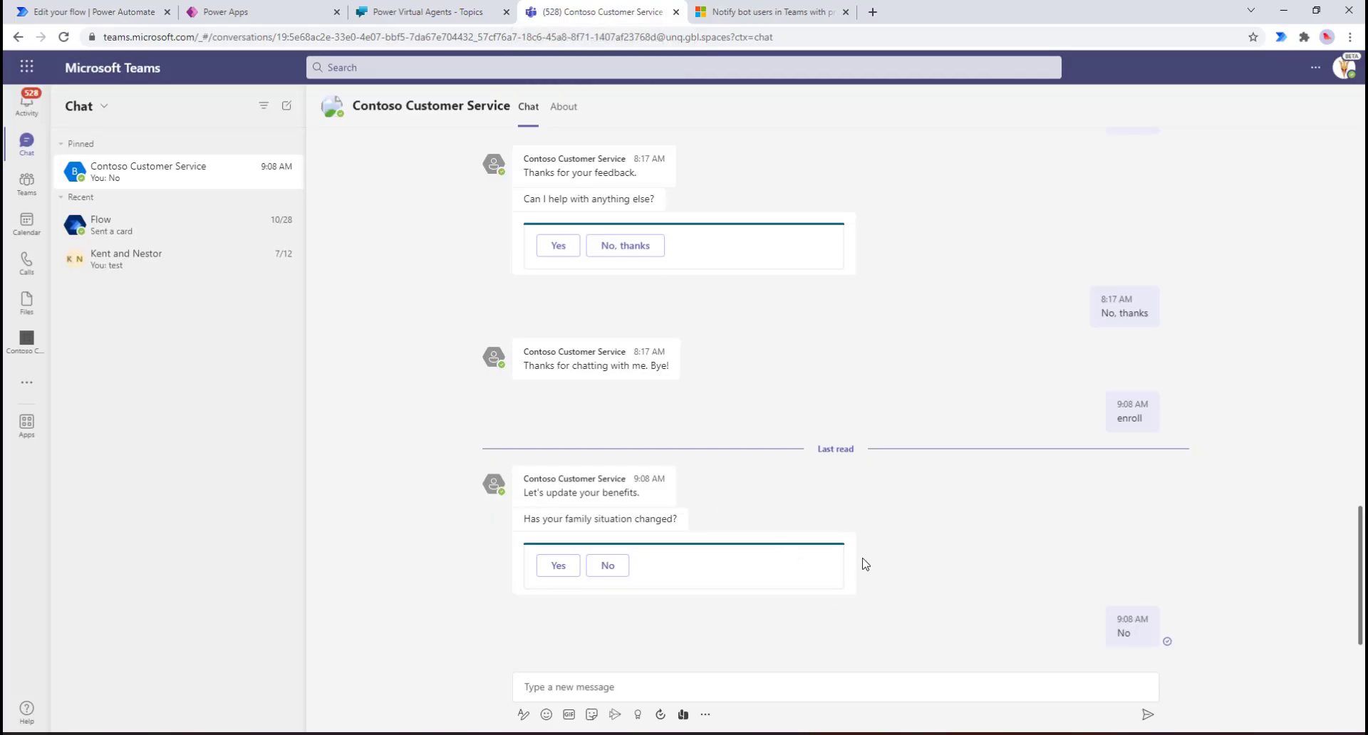
click(458, 104)
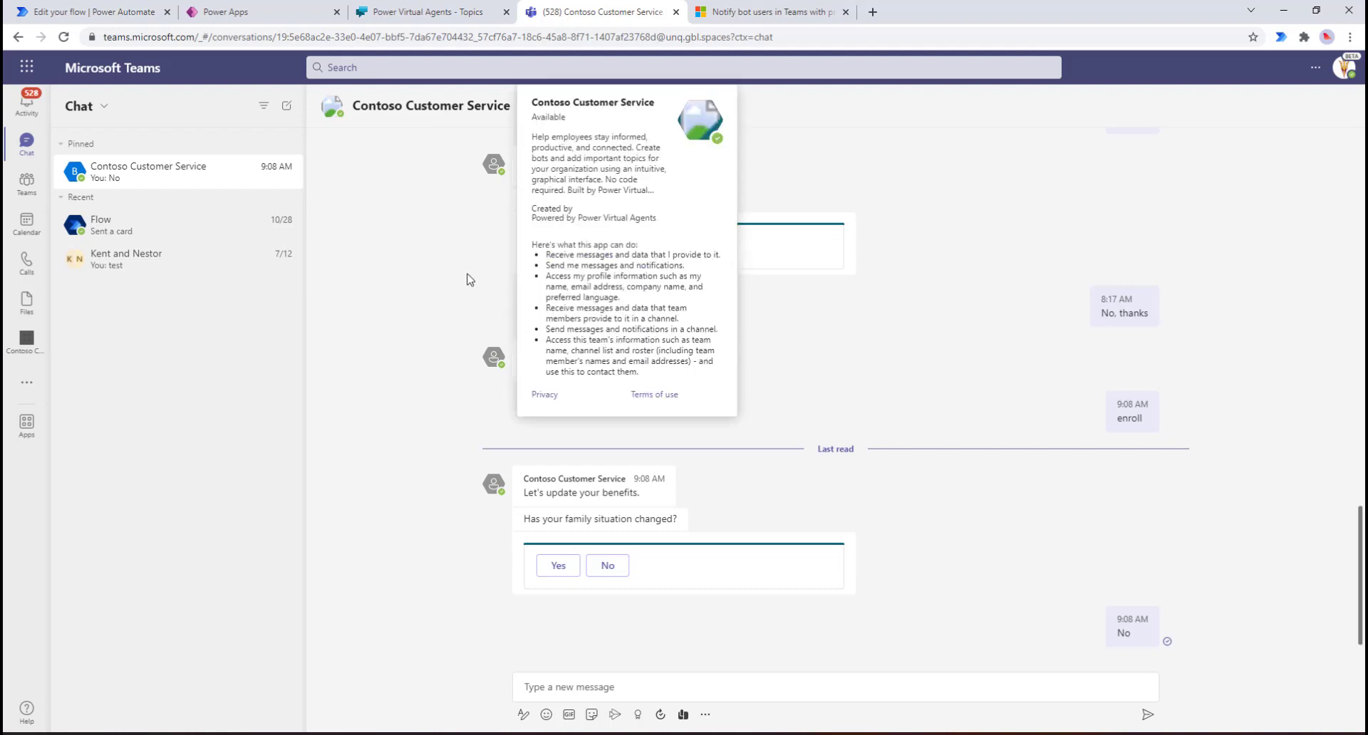
click(94, 14)
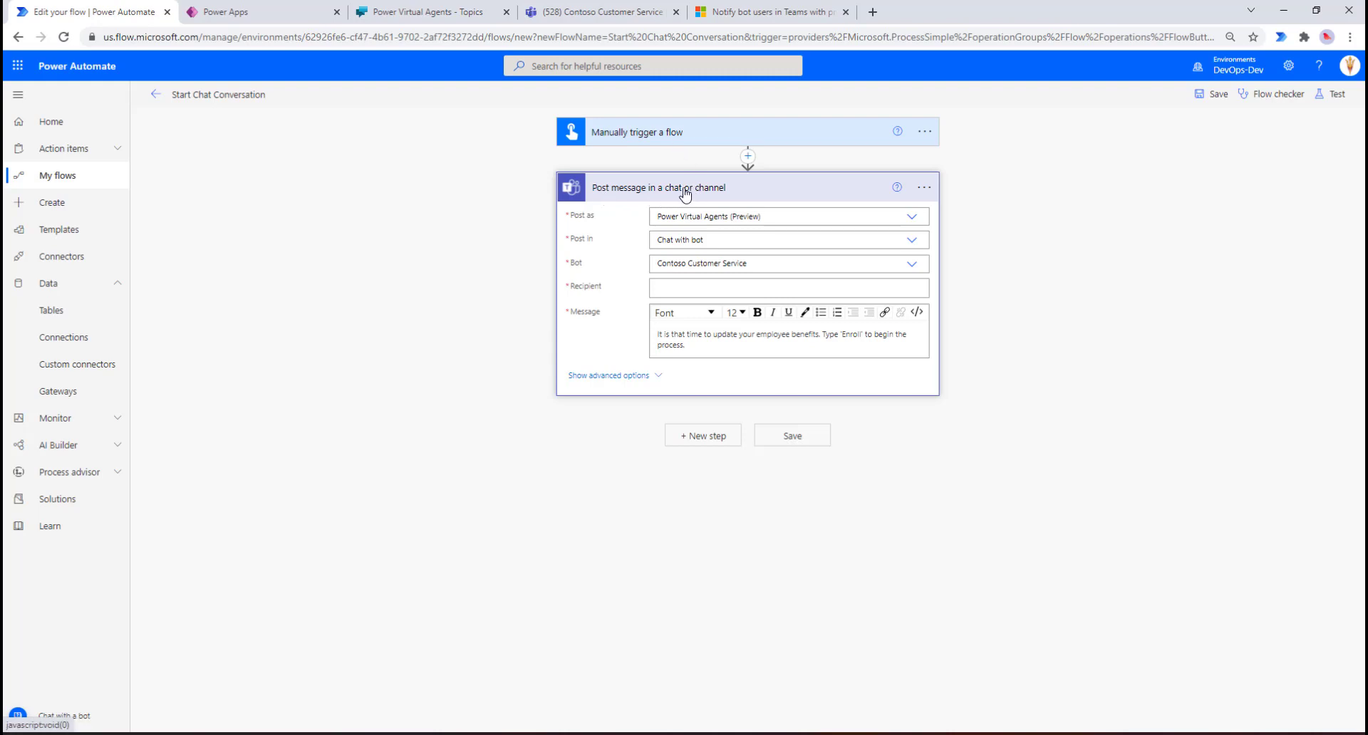
Step: Keep posting as Power Virtual Agents (Preview) in Chat with bot, and choose the Contoso Customer Service bot
click(913, 224)
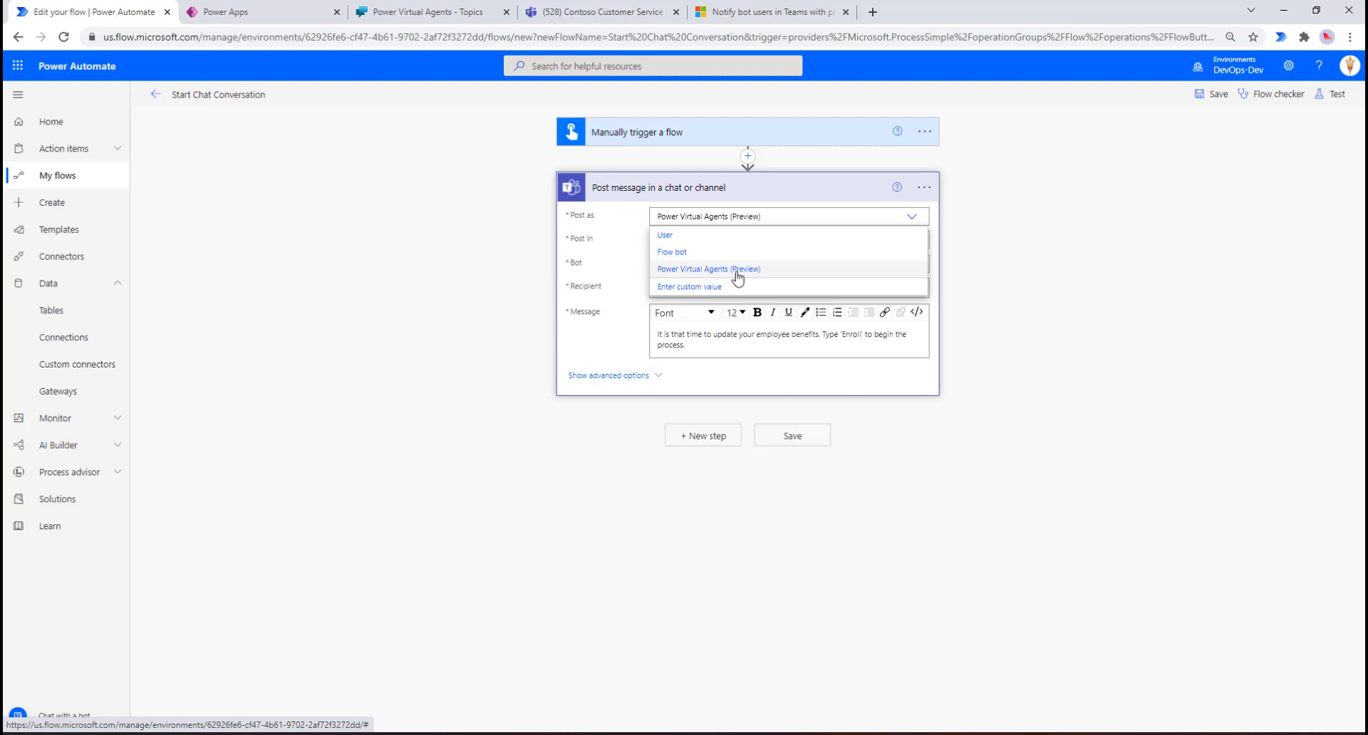
click(604, 332)
click(912, 242)
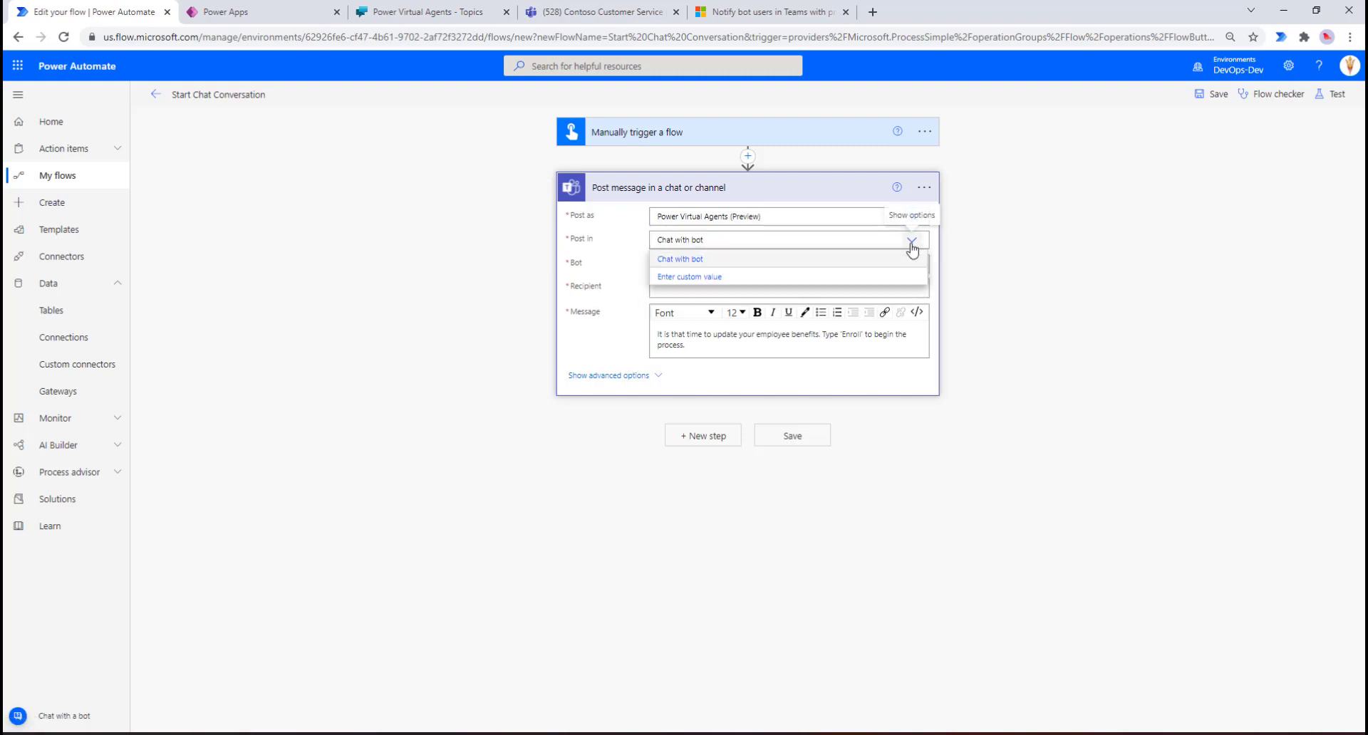
click(593, 343)
click(914, 265)
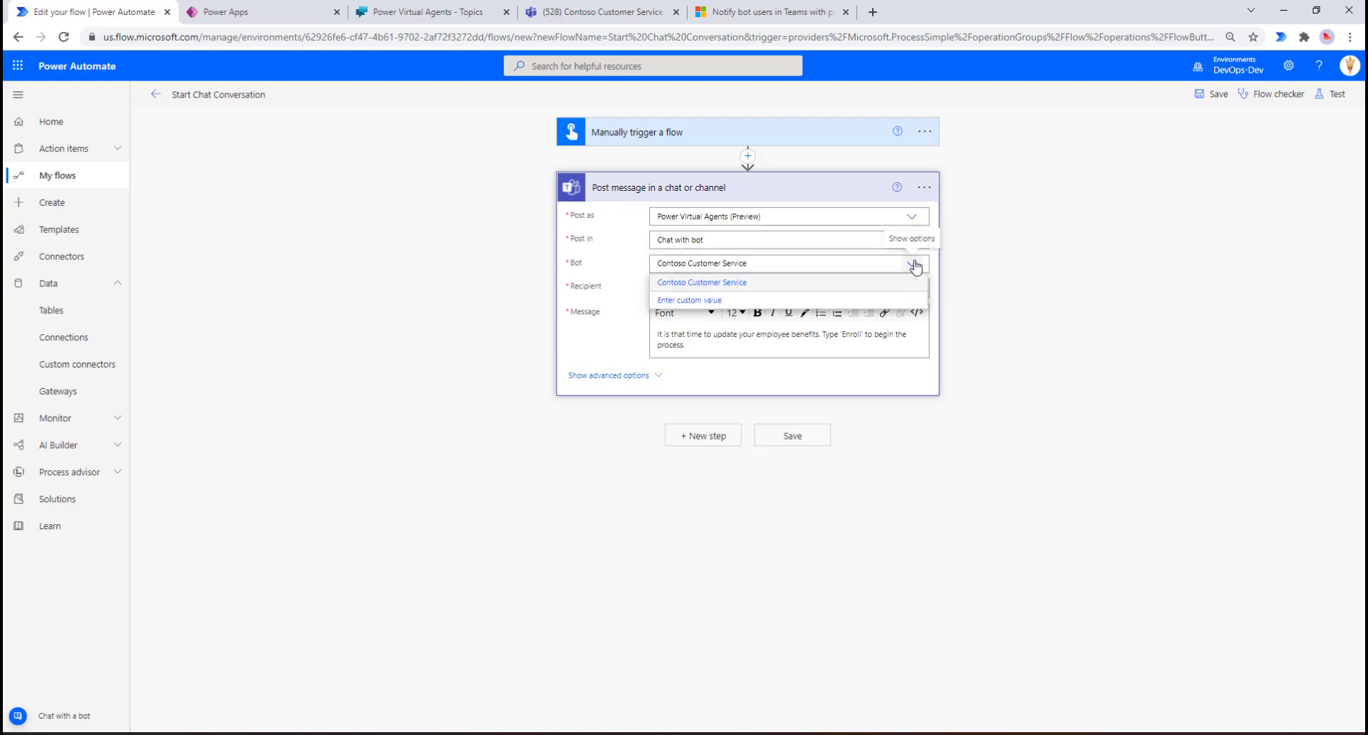
click(615, 338)
Step: Set the recipient to the employee's email address and save the flow
click(667, 291)
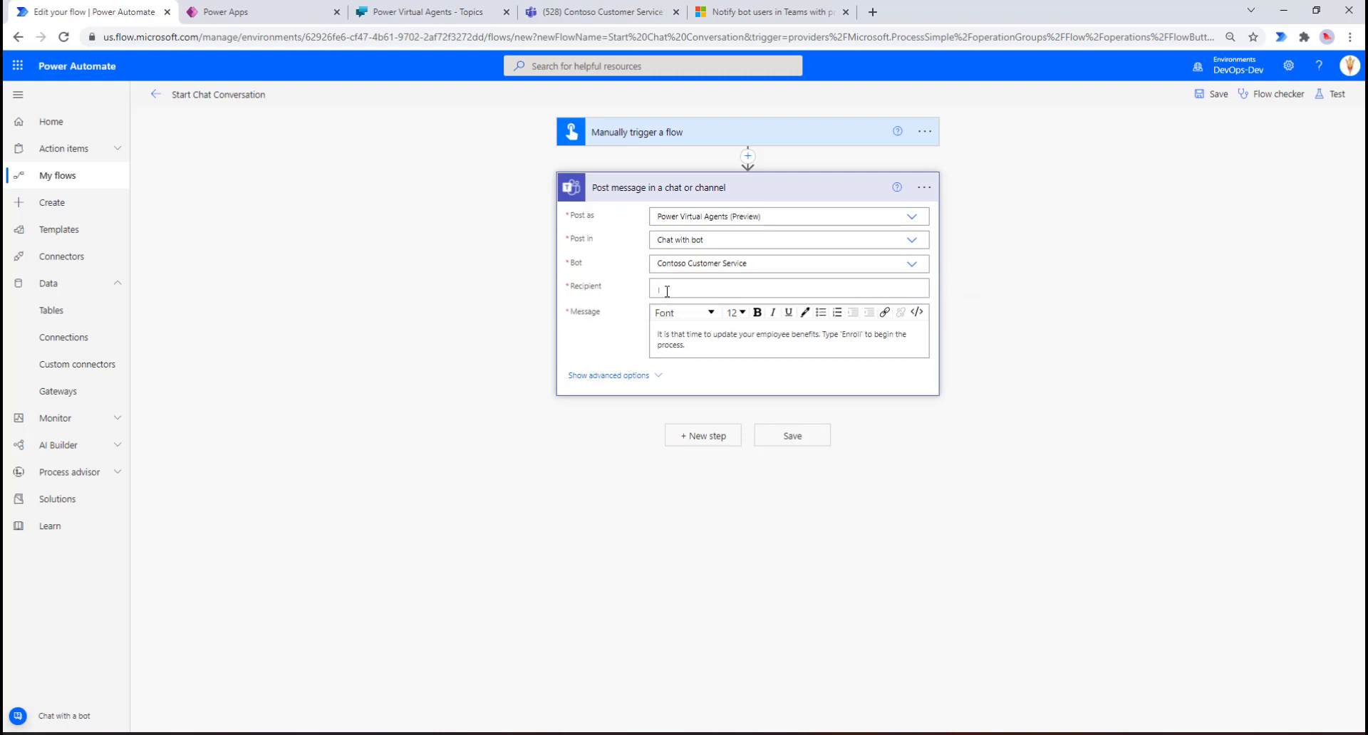
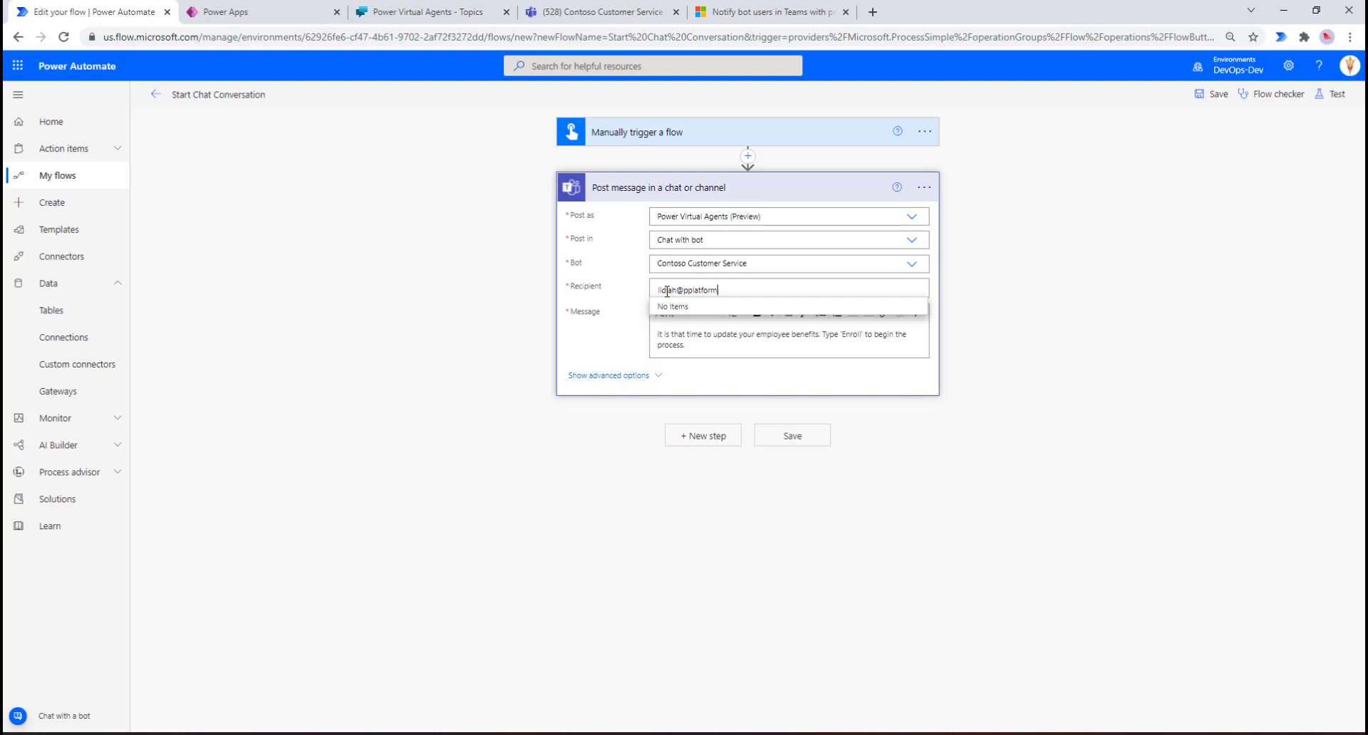
click(717, 312)
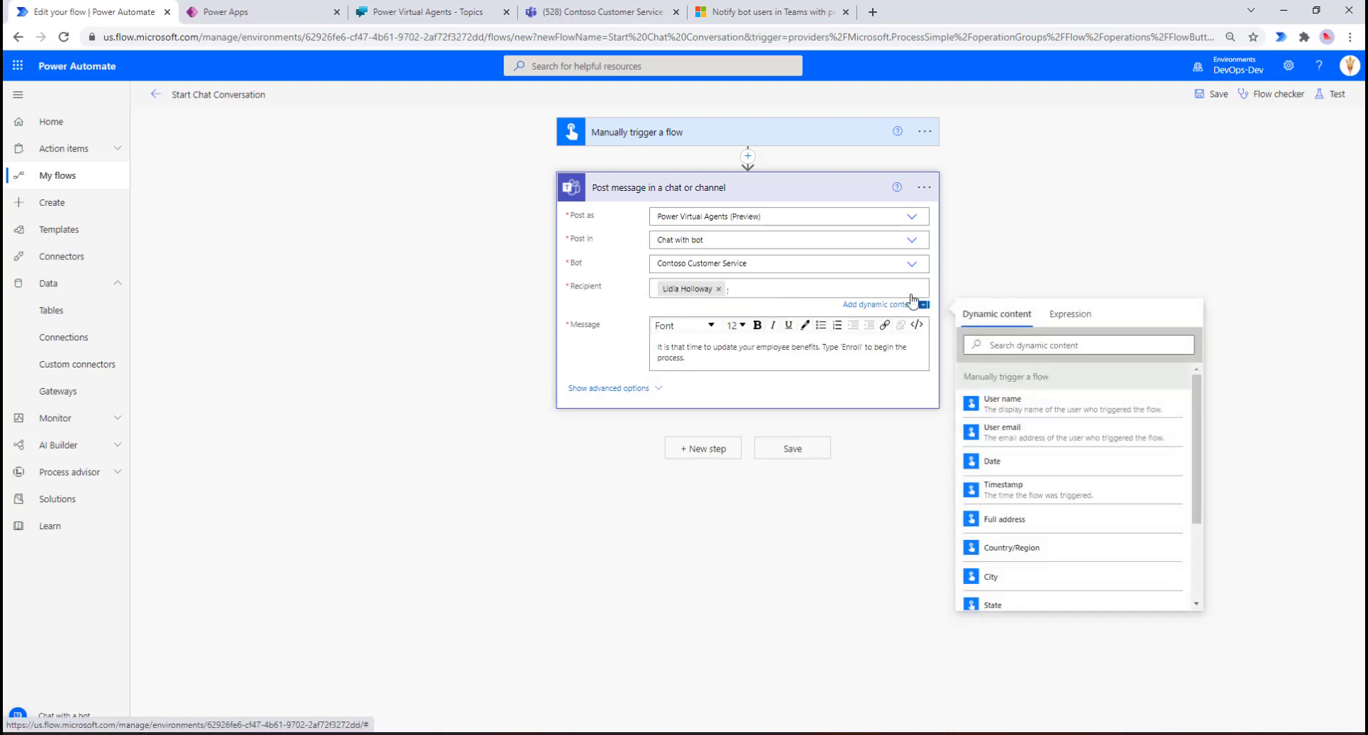
click(1215, 102)
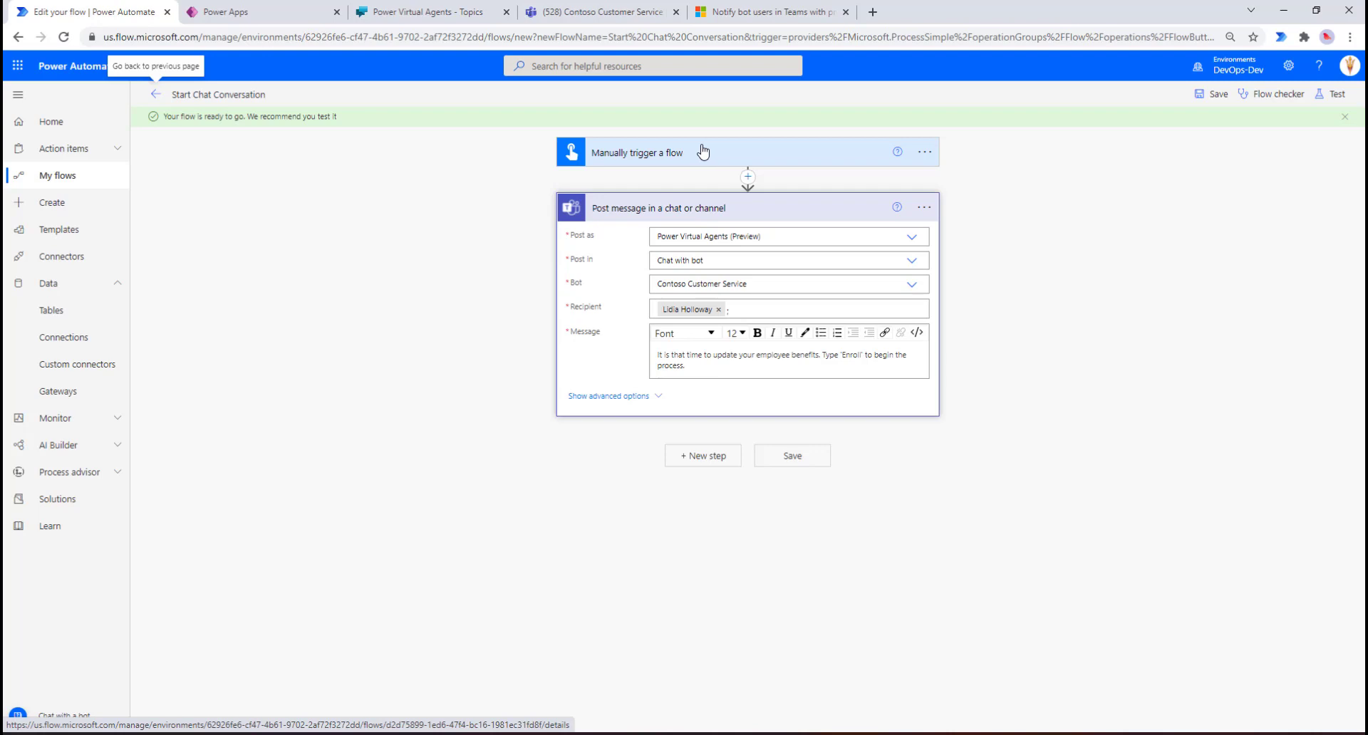
Step: Run a manual test of the Start Chat Conversation flow
click(1112, 221)
click(1342, 98)
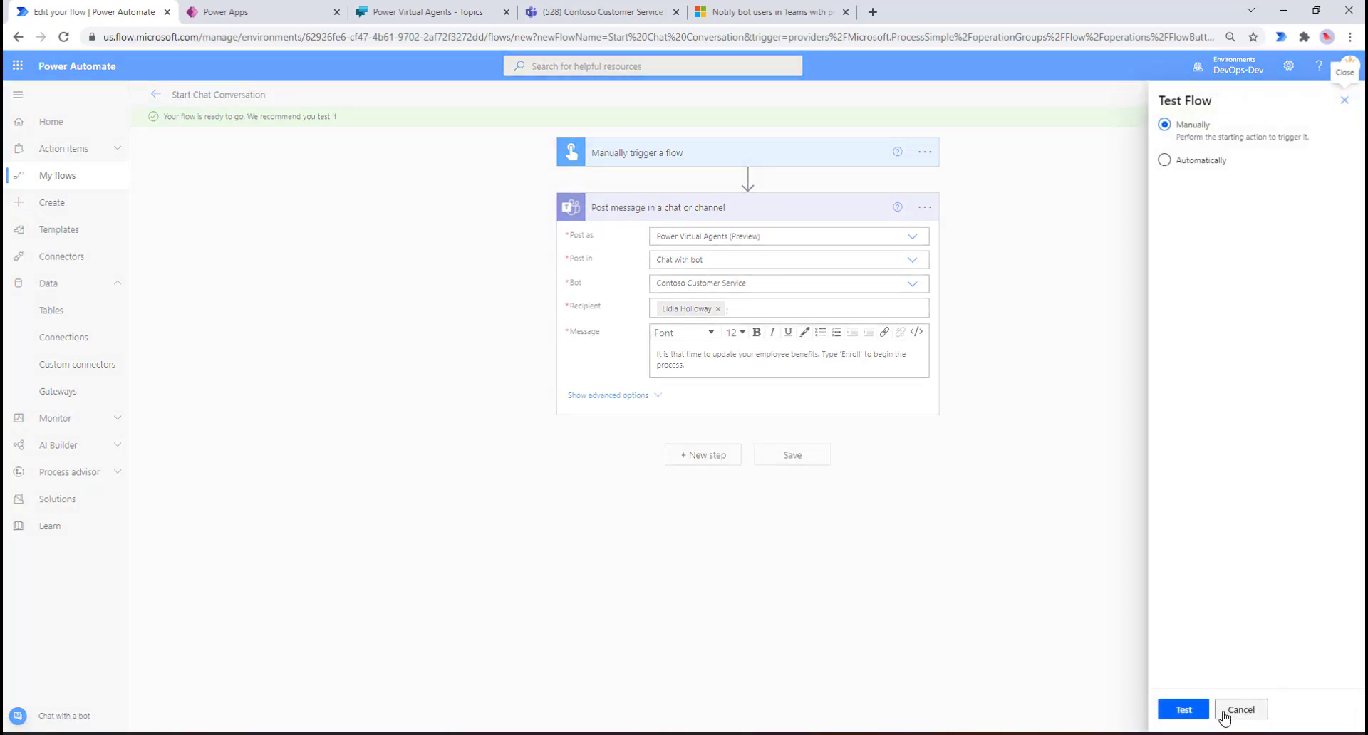
click(1185, 711)
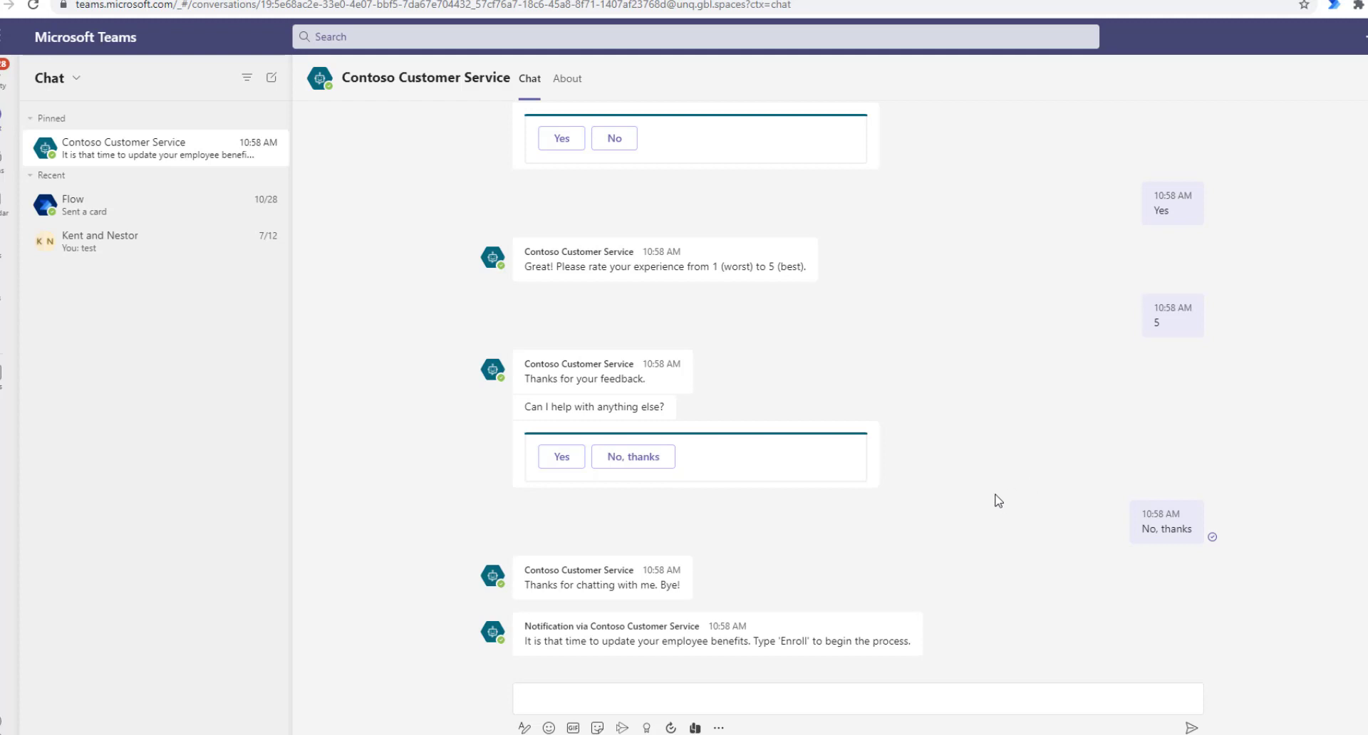
Step: Reply 'enroll' to the bot's benefits notification in the Contoso Customer Service chat
mouse_move(722, 658)
mouse_move(660, 636)
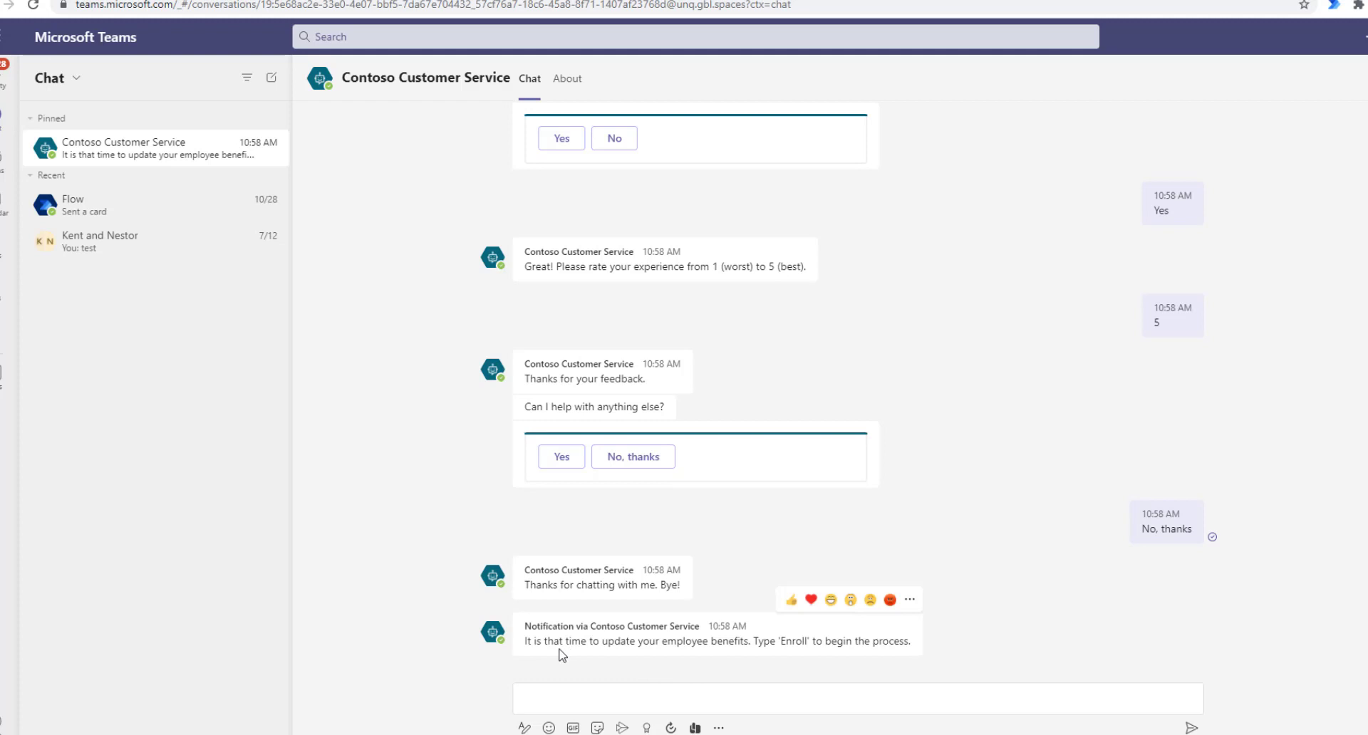
click(762, 698)
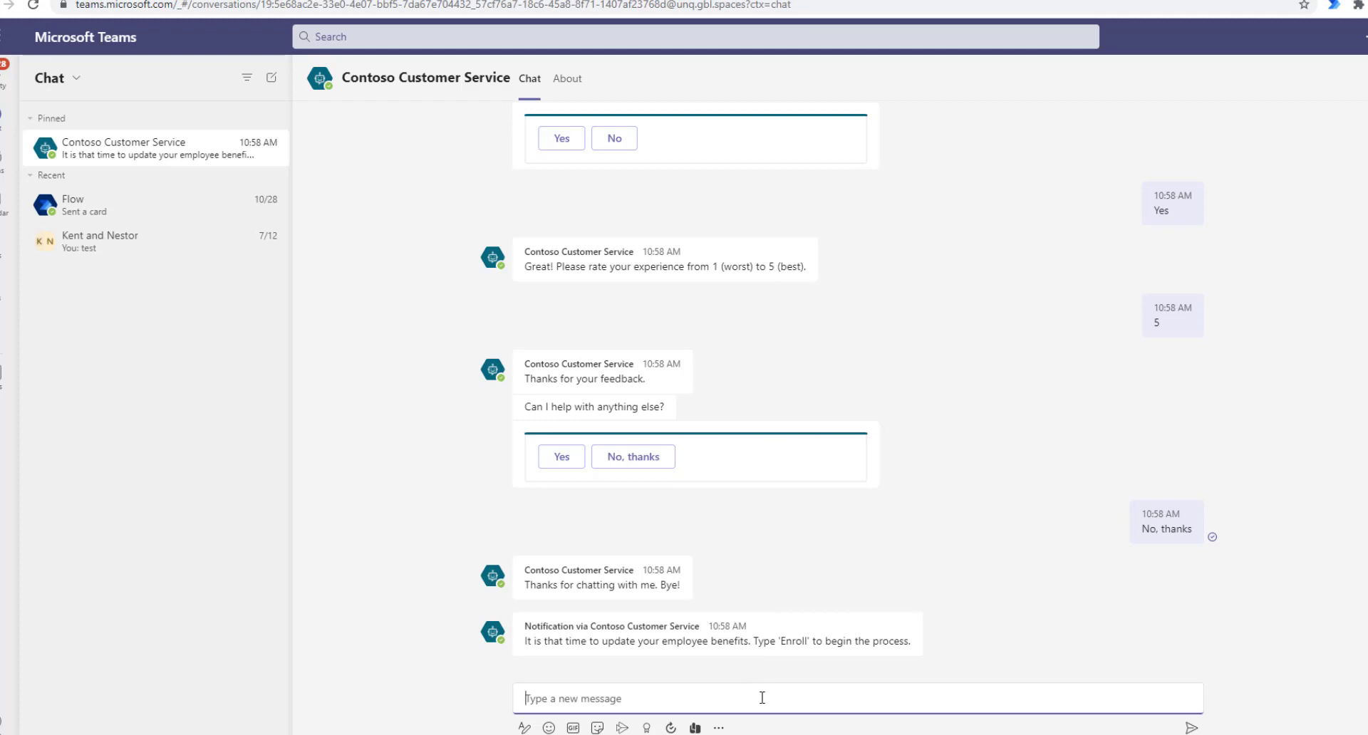
text(enroll)
key(Return)
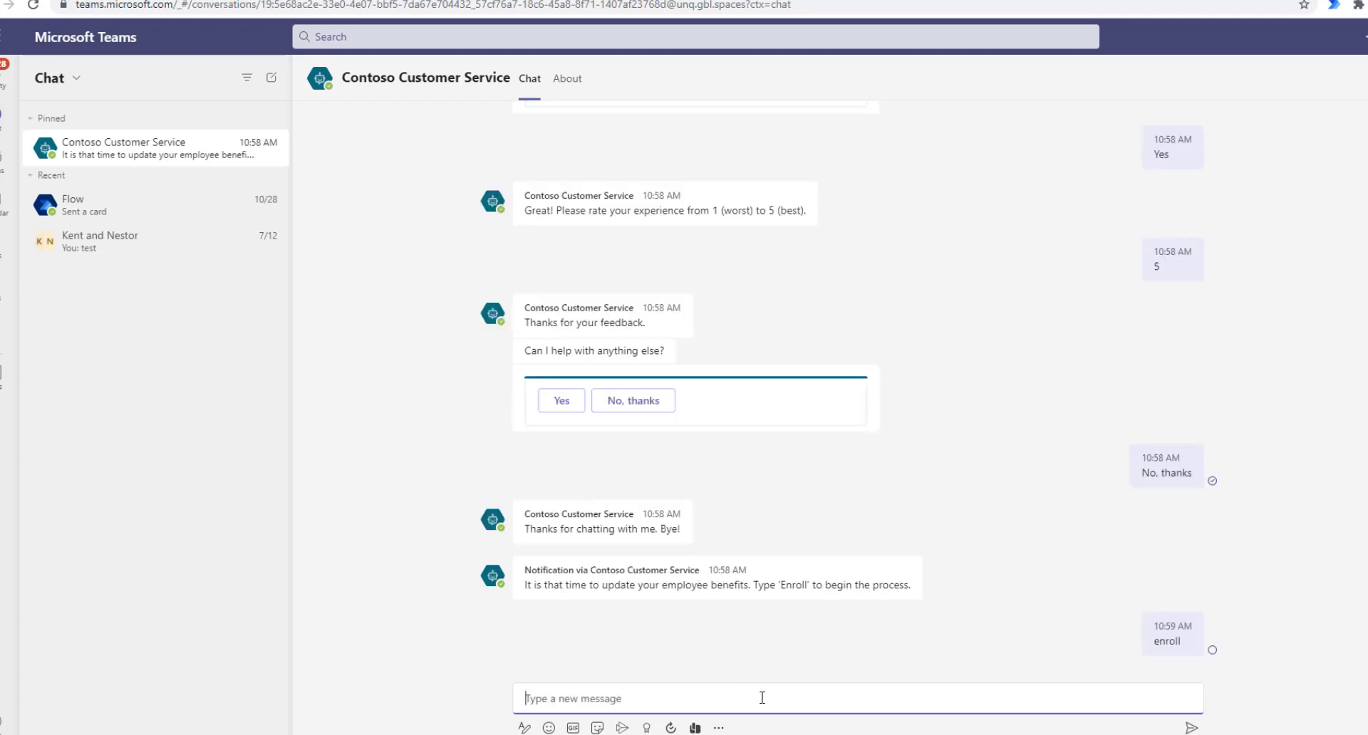